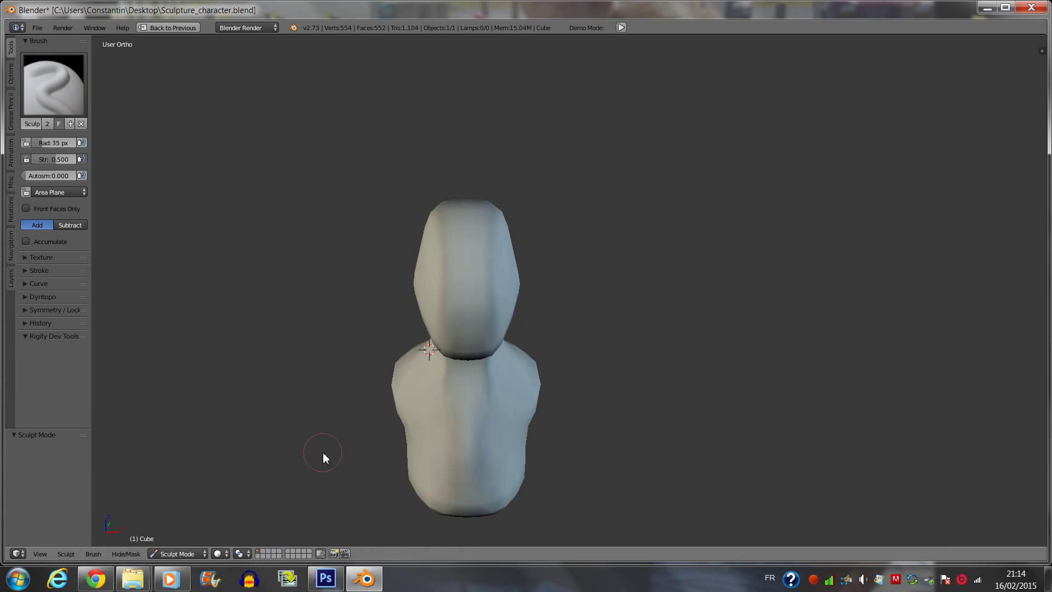
# Expand the sculpt history list to review the mask sculpting steps.
pyautogui.click(48, 300)
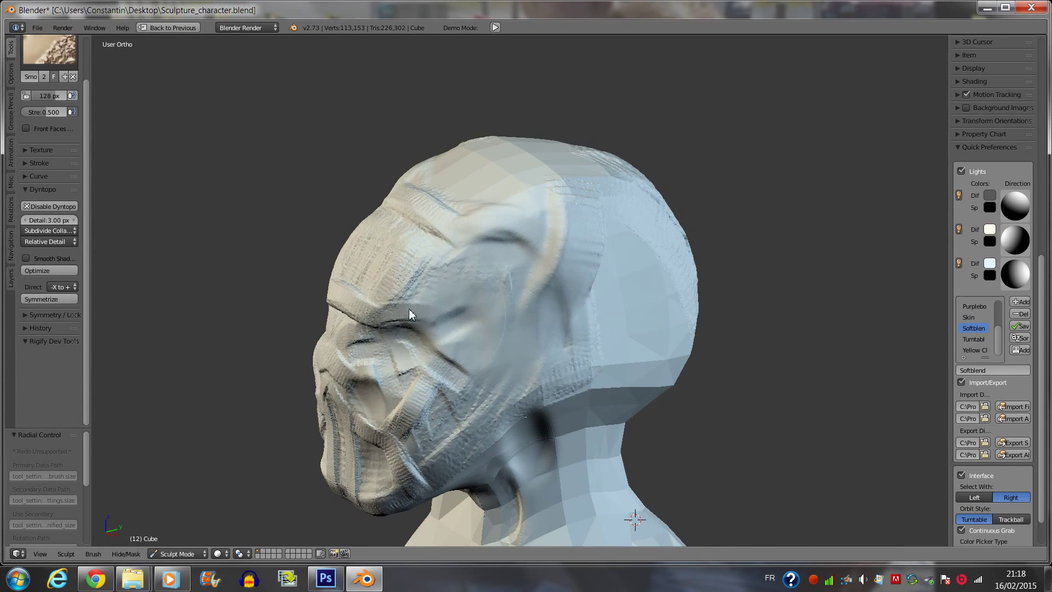
# Pull the top of the skull down with a 175 px Grab brush in front view.
pyautogui.moveTo(460, 376)
pyautogui.mouseDown(button='middle')
pyautogui.moveTo(507, 291)
pyautogui.moveTo(463, 212)
pyautogui.moveTo(429, 270)
pyautogui.moveTo(420, 325)
pyautogui.moveTo(522, 457)
pyautogui.moveTo(610, 233)
pyautogui.mouseUp(button='middle')
pyautogui.scroll(-3, 522, 456)
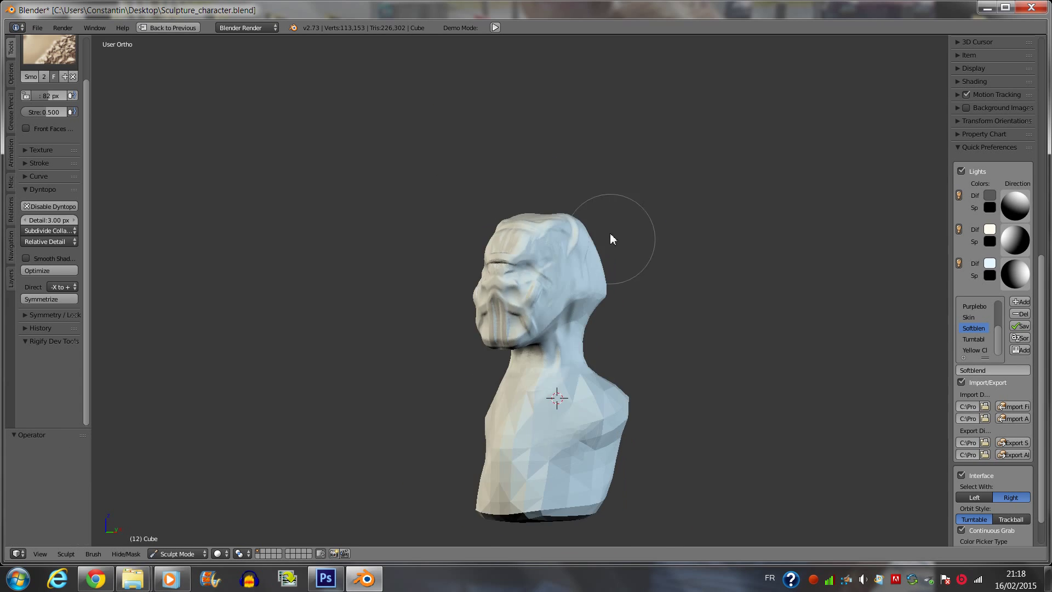
pyautogui.scroll(8, 571, 207)
pyautogui.scroll(-4, 599, 320)
pyautogui.press('KP_1')
pyautogui.press('g')
pyautogui.press('f')
pyautogui.click(608, 375)
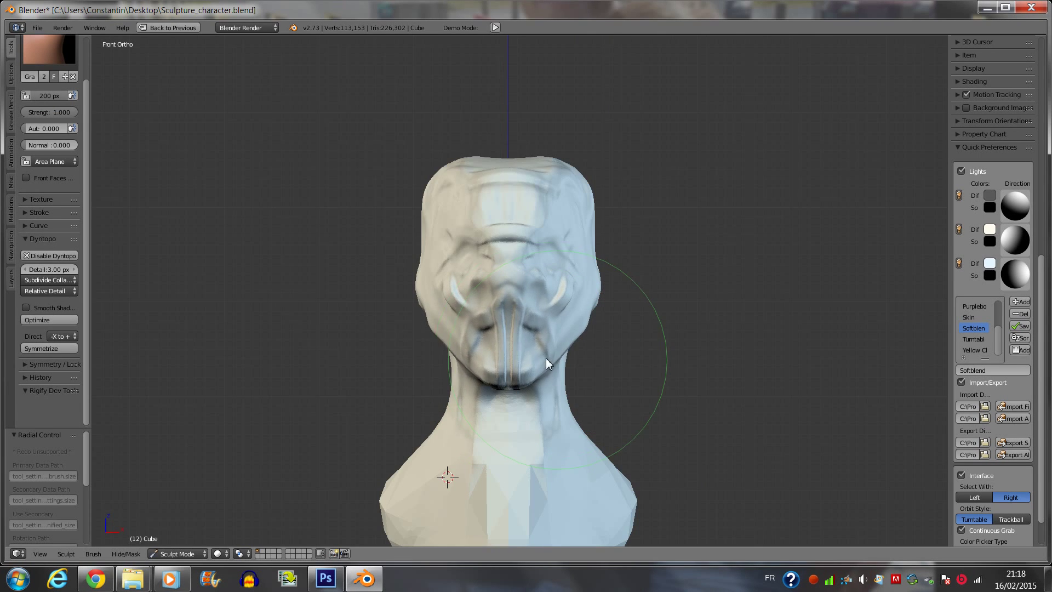
pyautogui.scroll(3, 508, 147)
pyautogui.moveTo(508, 148); pyautogui.dragTo(505, 162)
# Enlarge the Grab brush to 200 px and check the head shape from the front.
pyautogui.press('f')
pyautogui.click(529, 165)
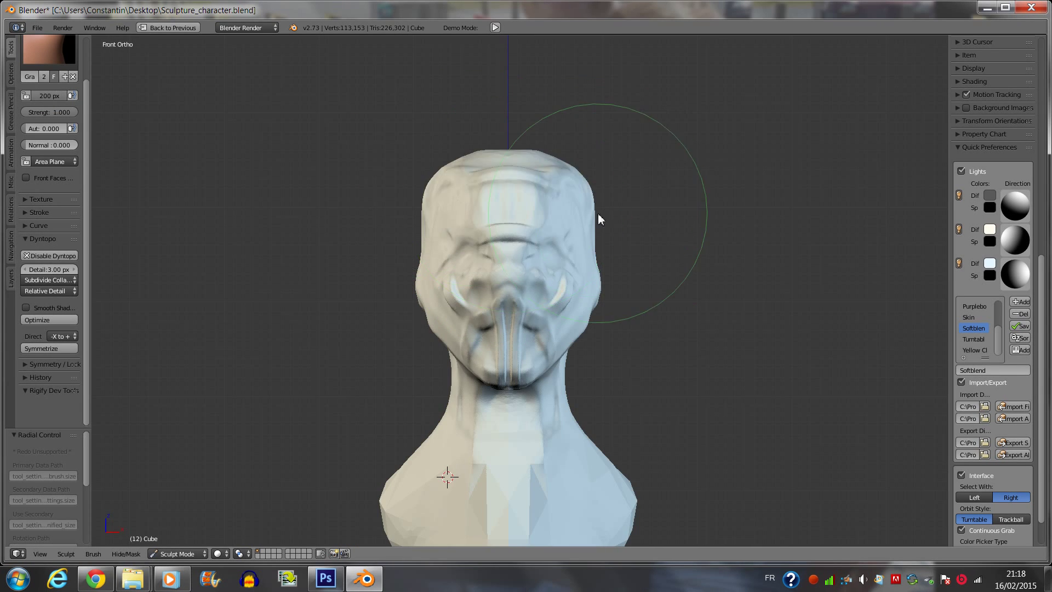
pyautogui.moveTo(607, 284)
pyautogui.mouseDown(button='middle')
pyautogui.moveTo(538, 347)
pyautogui.moveTo(522, 342)
pyautogui.mouseUp(button='middle')
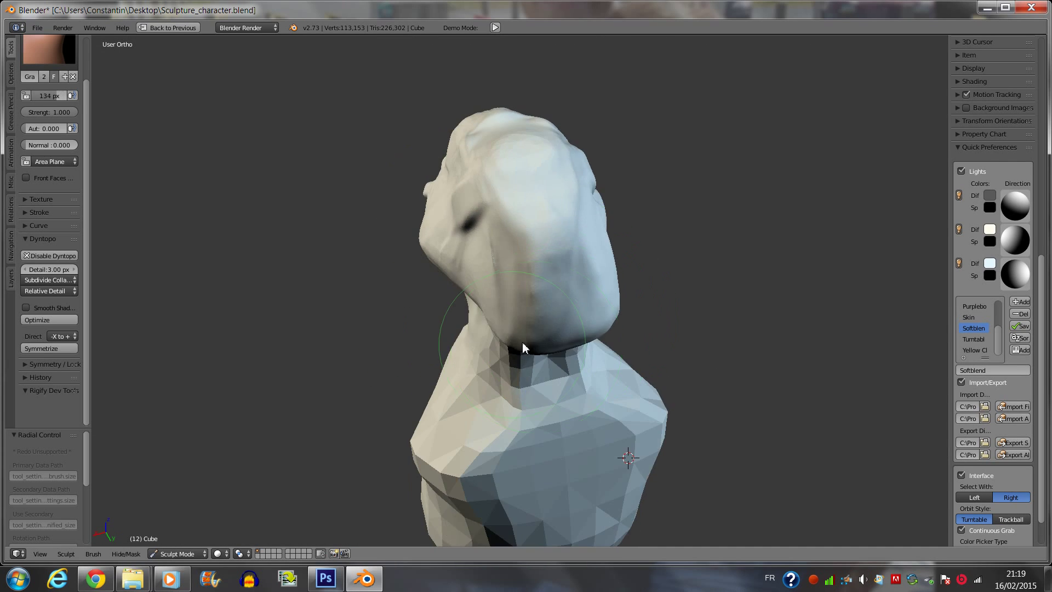
pyautogui.press('KP_1')
pyautogui.scroll(-3, 608, 302)
pyautogui.scroll(3, 555, 313)
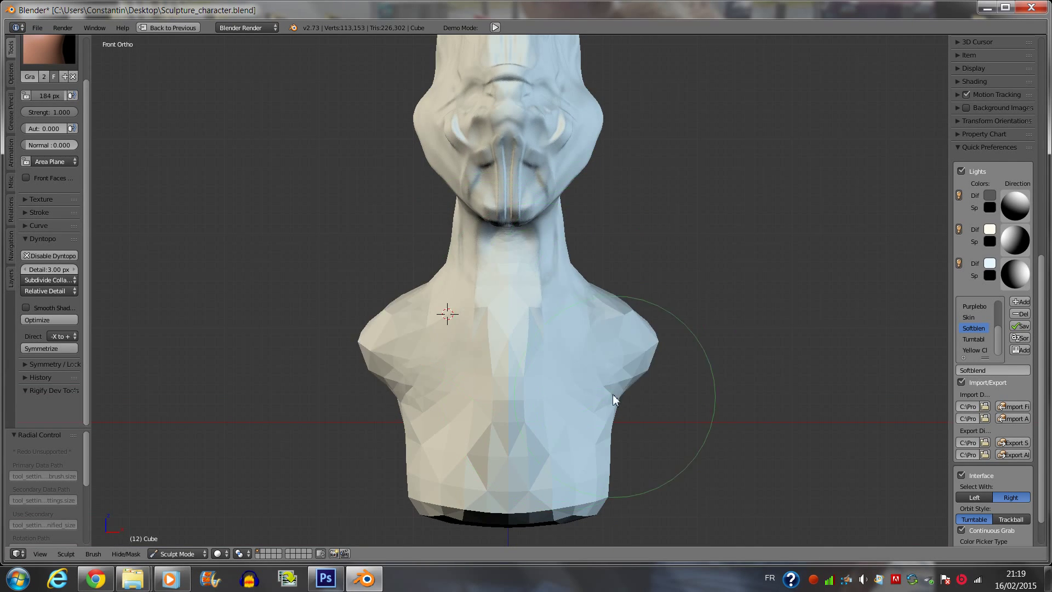
# Resize the brush over the torso, check the right side view, and add Clay strokes to the chest.
pyautogui.moveTo(612, 394)
pyautogui.mouseDown(button='middle')
pyautogui.moveTo(570, 347)
pyautogui.moveTo(624, 439)
pyautogui.moveTo(448, 428)
pyautogui.moveTo(598, 313)
pyautogui.moveTo(508, 215)
pyautogui.moveTo(627, 279)
pyautogui.mouseUp(button='middle')
pyautogui.press('f')
pyautogui.click(646, 447)
pyautogui.press('KP_3')
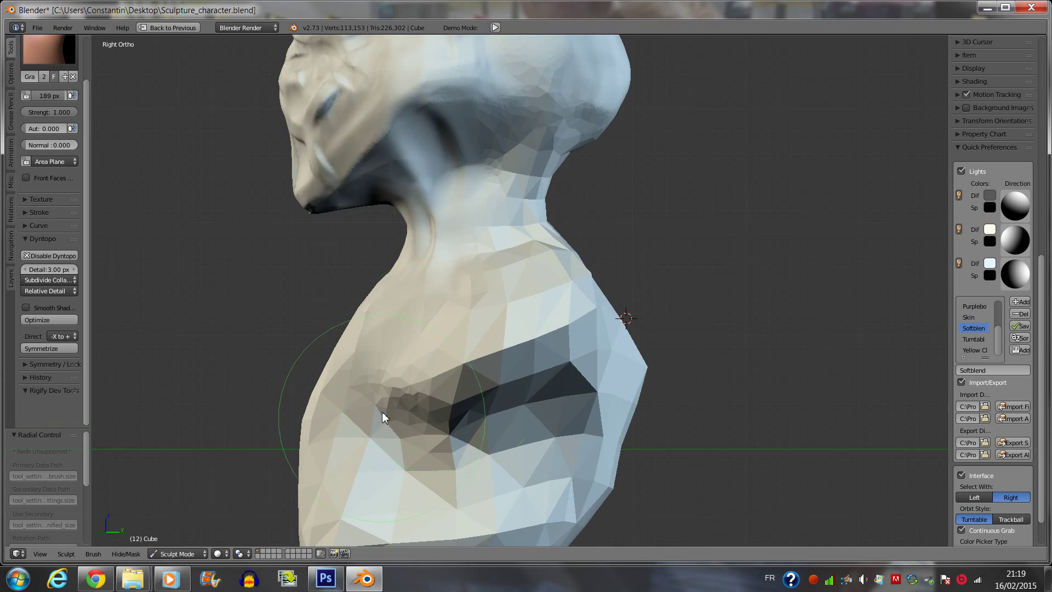
pyautogui.scroll(-3, 450, 198)
pyautogui.moveTo(438, 199); pyautogui.dragTo(518, 229, button='middle')
pyautogui.press('c')
pyautogui.scroll(2, 567, 233)
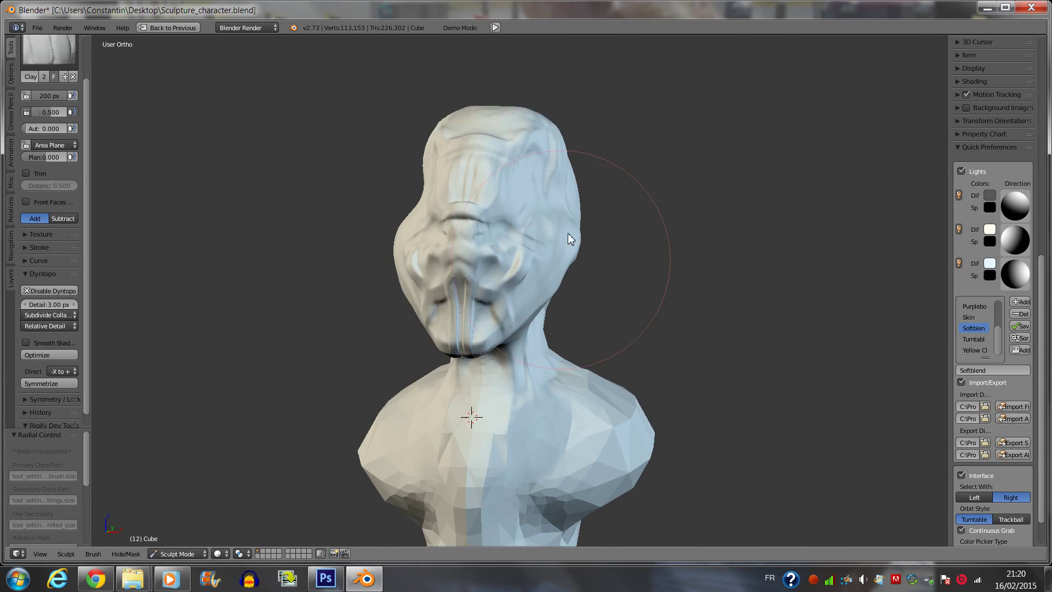
pyautogui.scroll(3, 480, 325)
pyautogui.moveTo(385, 231); pyautogui.dragTo(413, 227)
# Sculpt raised strokes along the neck with the Draw brush.
pyautogui.moveTo(412, 226); pyautogui.dragTo(383, 164, button='middle')
pyautogui.click(49, 50)
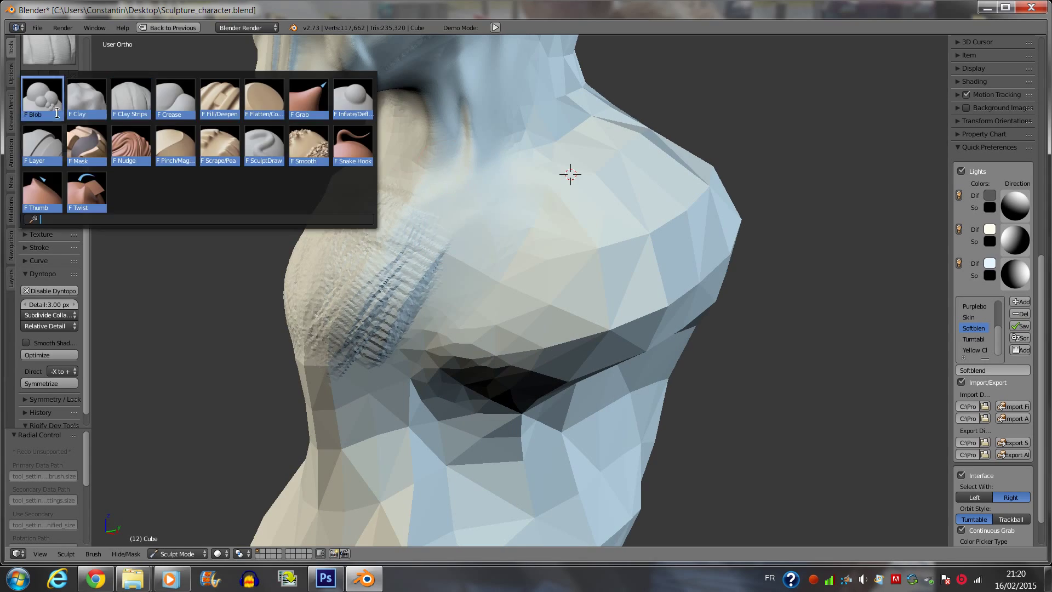
pyautogui.click(181, 137)
pyautogui.moveTo(412, 108)
pyautogui.mouseDown(button='middle')
pyautogui.moveTo(465, 247)
pyautogui.moveTo(425, 331)
pyautogui.moveTo(567, 294)
pyautogui.mouseUp(button='middle')
pyautogui.moveTo(567, 294)
pyautogui.mouseDown()
pyautogui.moveTo(454, 284)
pyautogui.moveTo(488, 129)
pyautogui.mouseUp()
pyautogui.moveTo(488, 124)
pyautogui.mouseDown(button='middle')
pyautogui.moveTo(446, 200)
pyautogui.moveTo(455, 178)
pyautogui.mouseUp(button='middle')
pyautogui.moveTo(454, 178); pyautogui.dragTo(462, 224)
# Add muscle volume to the face, neck and back with Draw strokes.
pyautogui.scroll(-5, 518, 221)
pyautogui.moveTo(518, 223); pyautogui.dragTo(490, 333, button='middle')
pyautogui.moveTo(490, 333); pyautogui.dragTo(497, 292)
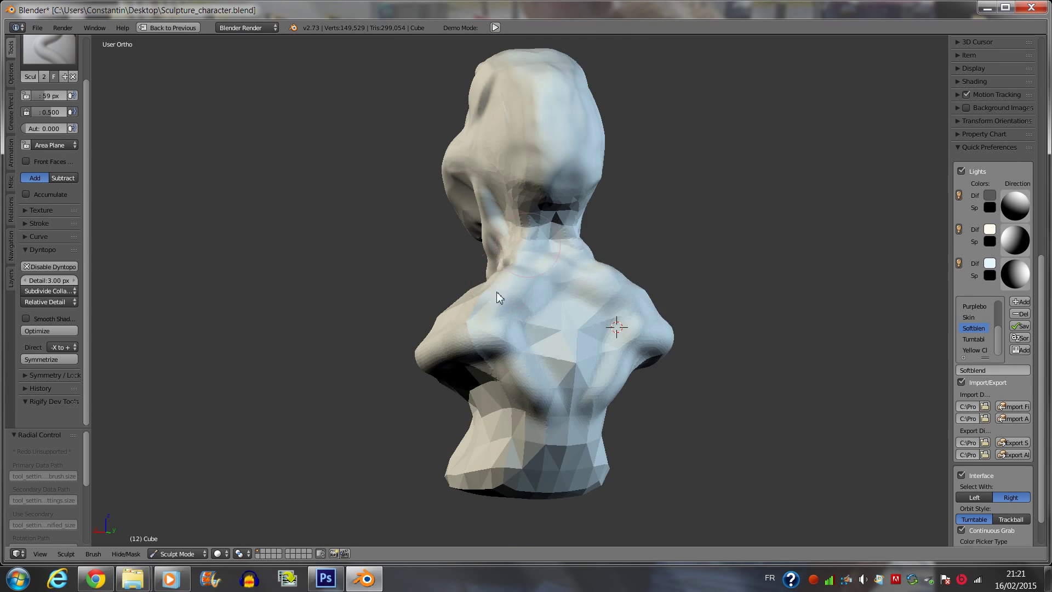
pyautogui.scroll(5, 570, 254)
pyautogui.moveTo(570, 254); pyautogui.dragTo(489, 361, button='middle')
pyautogui.moveTo(490, 361); pyautogui.dragTo(451, 429)
pyautogui.scroll(-4, 476, 471)
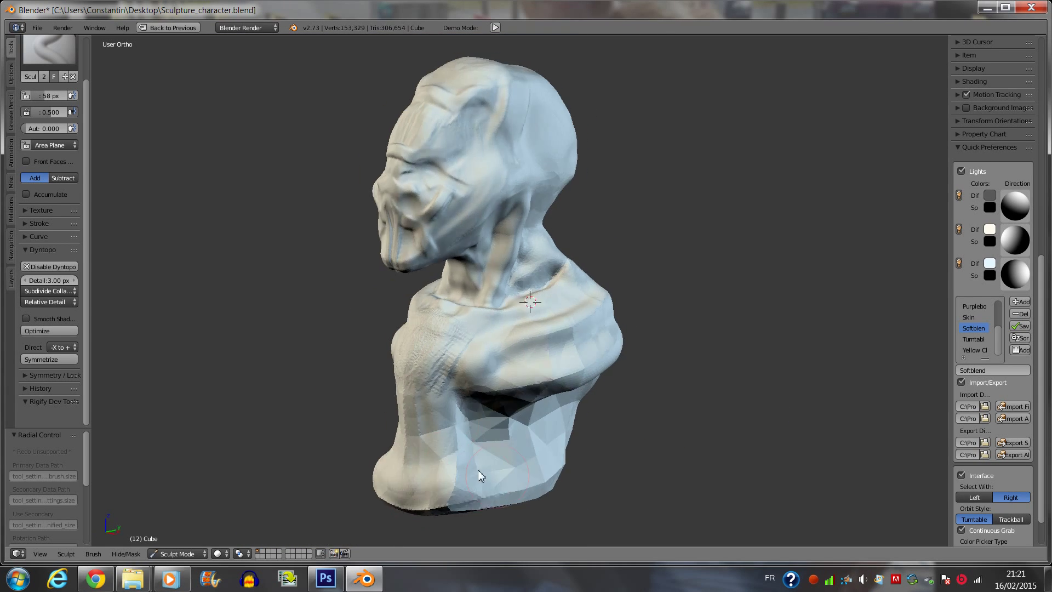
pyautogui.moveTo(476, 471); pyautogui.dragTo(493, 385, button='middle')
# Smooth the bust with a 96 px Smooth brush and save over the file.
pyautogui.press('f')
pyautogui.click(485, 338)
pyautogui.moveTo(484, 332)
pyautogui.mouseDown(button='middle')
pyautogui.moveTo(553, 361)
pyautogui.moveTo(554, 380)
pyautogui.mouseUp(button='middle')
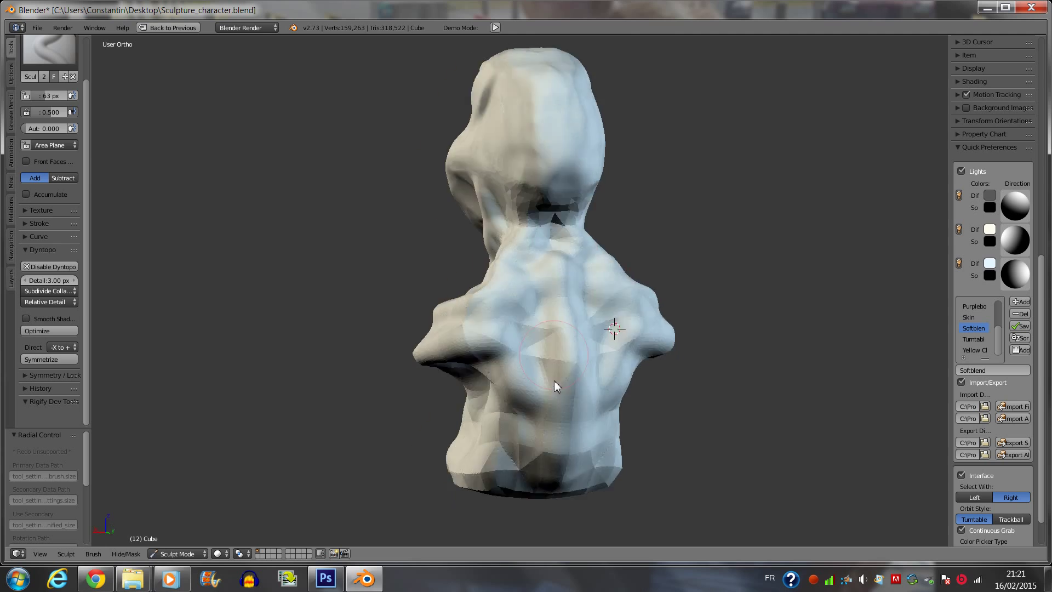
pyautogui.press('KP_1')
pyautogui.click(49, 50)
pyautogui.click(38, 195)
pyautogui.moveTo(474, 434)
pyautogui.mouseDown(button='middle')
pyautogui.moveTo(469, 346)
pyautogui.moveTo(535, 441)
pyautogui.moveTo(556, 222)
pyautogui.moveTo(475, 243)
pyautogui.moveTo(40, 240)
pyautogui.mouseUp(button='middle')
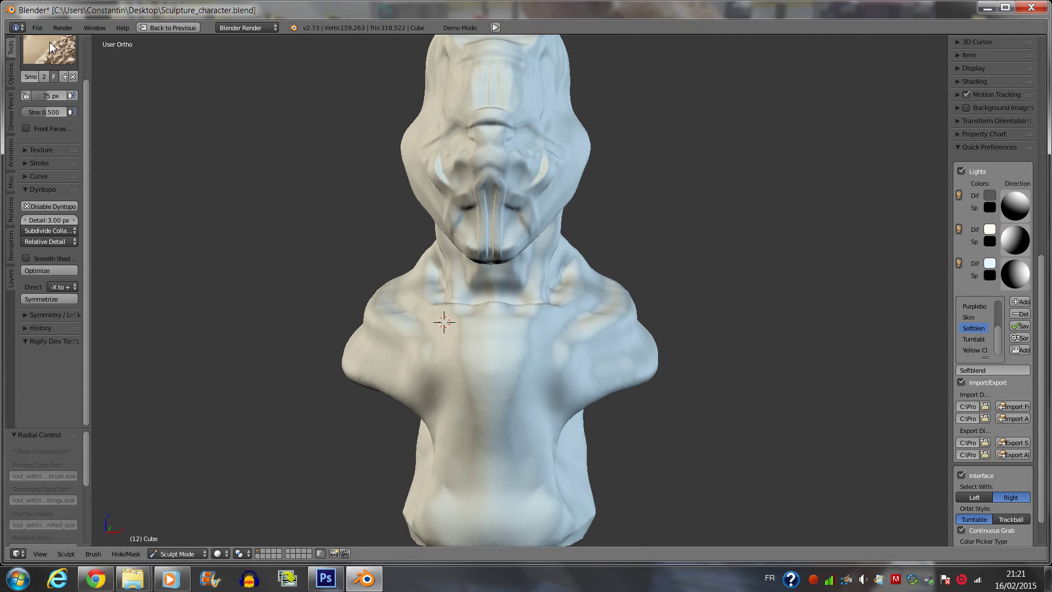
pyautogui.hotkey('ctrl', 's')
pyautogui.click(72, 52)
# Scrape down bumps on the back of the torso, inspecting it from several angles.
pyautogui.moveTo(417, 254)
pyautogui.mouseDown(button='middle')
pyautogui.moveTo(420, 174)
pyautogui.moveTo(379, 214)
pyautogui.mouseUp(button='middle')
pyautogui.moveTo(376, 359)
pyautogui.mouseDown(button='middle')
pyautogui.moveTo(398, 220)
pyautogui.moveTo(482, 204)
pyautogui.moveTo(563, 295)
pyautogui.moveTo(674, 241)
pyautogui.moveTo(423, 287)
pyautogui.moveTo(513, 244)
pyautogui.mouseUp(button='middle')
pyautogui.moveTo(513, 244); pyautogui.dragTo(537, 230)
pyautogui.moveTo(537, 229)
pyautogui.mouseDown(button='middle')
pyautogui.moveTo(590, 234)
pyautogui.moveTo(549, 114)
pyautogui.moveTo(525, 198)
pyautogui.moveTo(568, 157)
pyautogui.moveTo(589, 312)
pyautogui.moveTo(526, 395)
pyautogui.moveTo(397, 402)
pyautogui.mouseUp(button='middle')
pyautogui.scroll(-5, 501, 287)
pyautogui.scroll(5, 467, 292)
pyautogui.moveTo(466, 293)
pyautogui.mouseDown(button='middle')
pyautogui.moveTo(389, 137)
pyautogui.moveTo(527, 255)
pyautogui.mouseUp(button='middle')
pyautogui.click(50, 50)
# Carve a deep groove and add clay along the face mask panels with the Clay brush.
pyautogui.click(93, 94)
pyautogui.moveTo(339, 231)
pyautogui.mouseDown(button='middle')
pyautogui.moveTo(413, 279)
pyautogui.moveTo(472, 420)
pyautogui.moveTo(414, 272)
pyautogui.moveTo(343, 406)
pyautogui.mouseUp(button='middle')
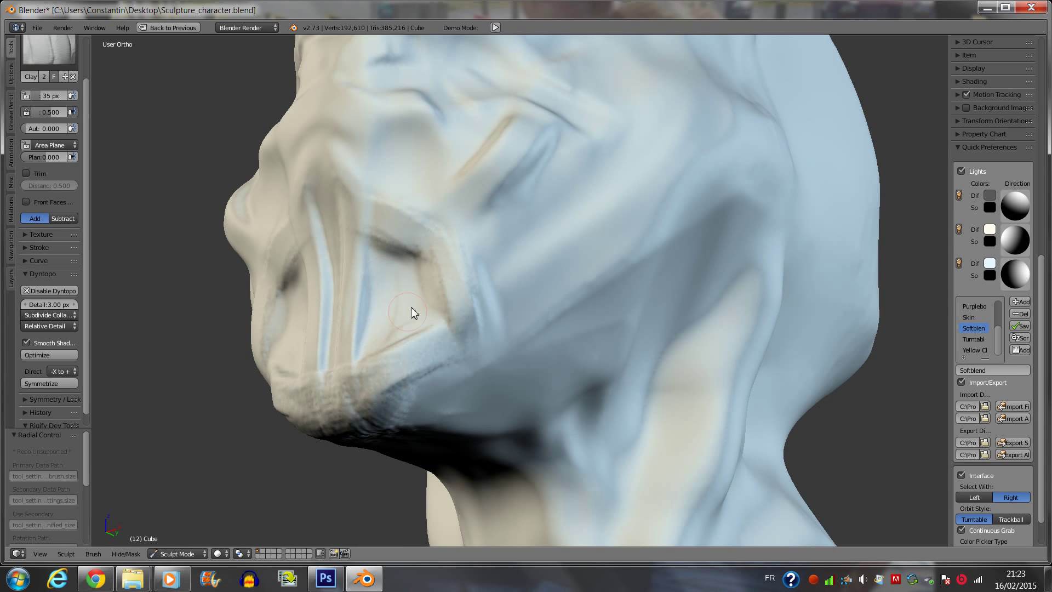
pyautogui.moveTo(413, 313); pyautogui.dragTo(380, 297, button='middle')
pyautogui.moveTo(381, 297); pyautogui.dragTo(501, 349)
pyautogui.moveTo(501, 350)
pyautogui.mouseDown(button='middle')
pyautogui.moveTo(376, 348)
pyautogui.moveTo(391, 260)
pyautogui.mouseUp(button='middle')
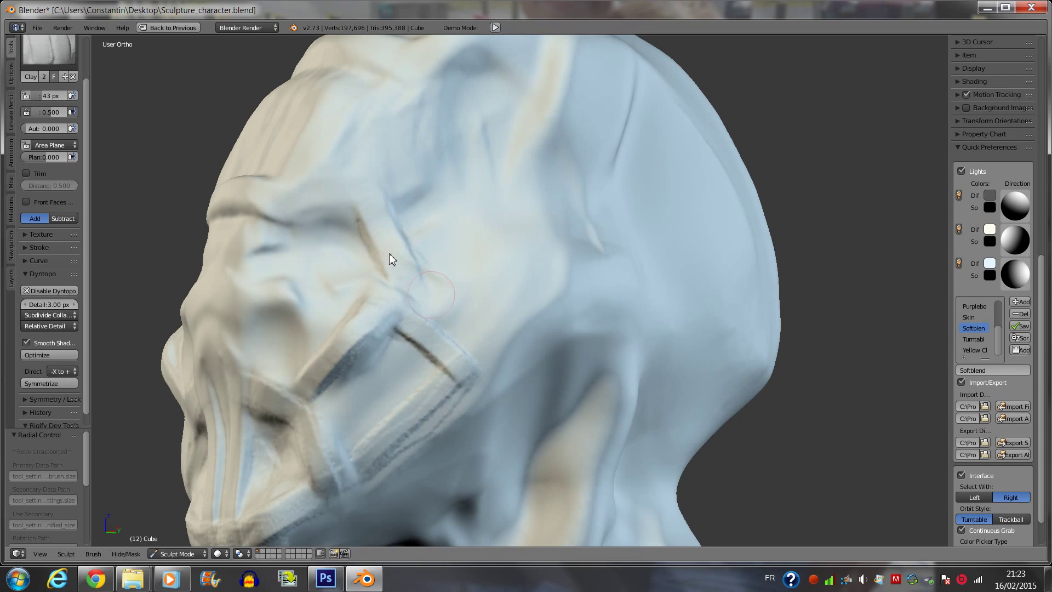
pyautogui.moveTo(334, 179)
pyautogui.mouseDown(button='middle')
pyautogui.moveTo(385, 189)
pyautogui.moveTo(535, 294)
pyautogui.mouseUp(button='middle')
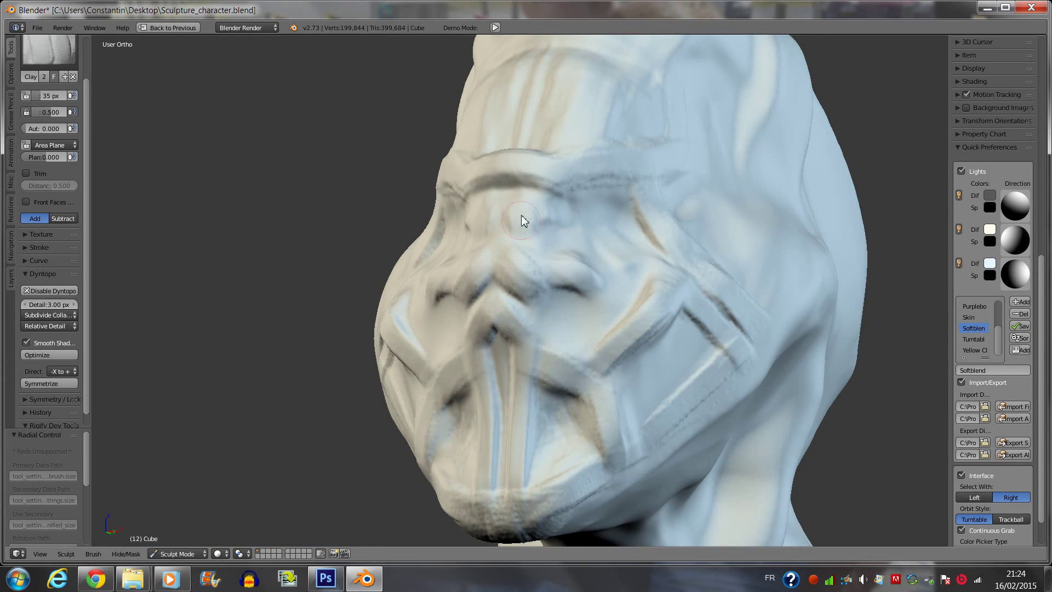
pyautogui.moveTo(521, 215); pyautogui.dragTo(458, 304, button='middle')
# Sculpt detail into the cheek plates, jaw underside and lower torso with the Draw brush.
pyautogui.click(49, 49)
pyautogui.click(113, 90)
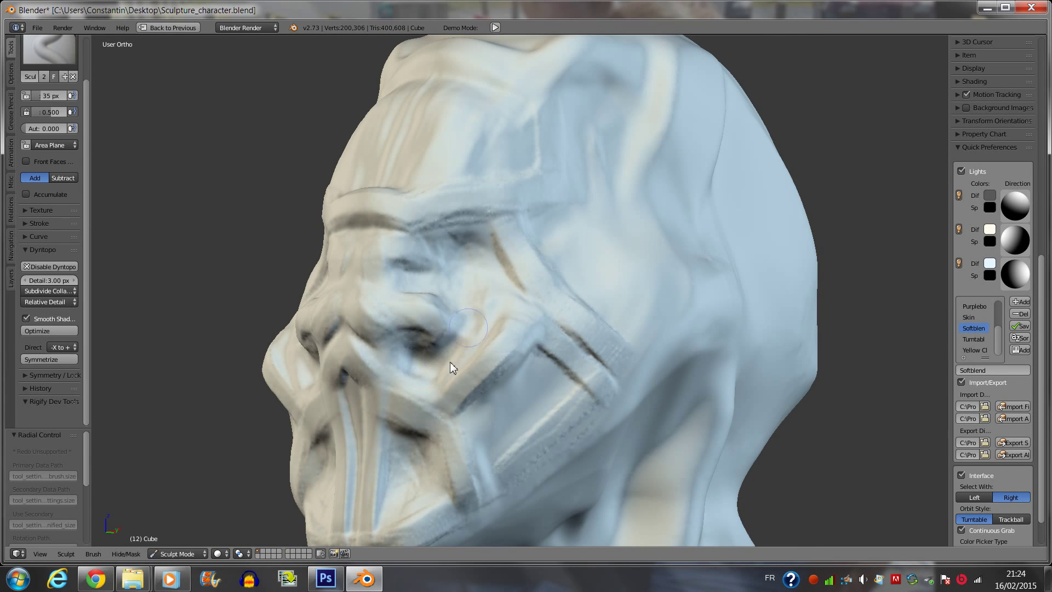
pyautogui.moveTo(435, 366)
pyautogui.mouseDown(button='middle')
pyautogui.moveTo(514, 345)
pyautogui.moveTo(410, 322)
pyautogui.mouseUp(button='middle')
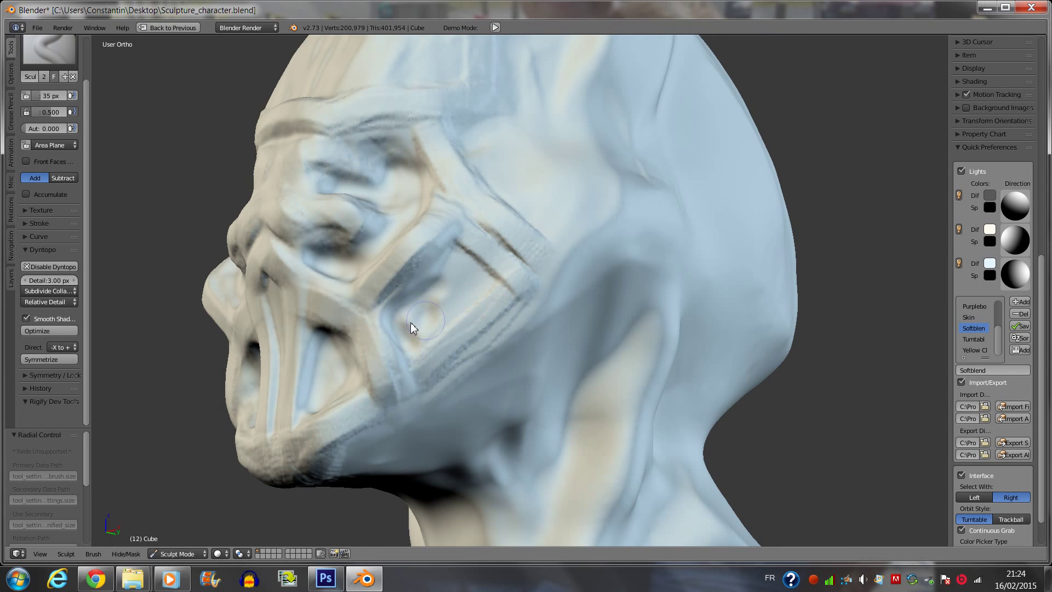
pyautogui.moveTo(498, 286)
pyautogui.mouseDown(button='middle')
pyautogui.moveTo(508, 307)
pyautogui.moveTo(528, 104)
pyautogui.mouseUp(button='middle')
pyautogui.scroll(3, 382, 422)
pyautogui.moveTo(382, 422)
pyautogui.mouseDown(button='middle')
pyautogui.moveTo(285, 378)
pyautogui.moveTo(254, 241)
pyautogui.moveTo(402, 258)
pyautogui.mouseUp(button='middle')
pyautogui.scroll(-5, 402, 258)
pyautogui.scroll(5, 500, 417)
pyautogui.moveTo(501, 416)
pyautogui.mouseDown(button='middle')
pyautogui.moveTo(394, 220)
pyautogui.moveTo(369, 309)
pyautogui.mouseUp(button='middle')
# Carve two mirrored grooves and a small stroke into the upper back.
pyautogui.scroll(-4, 417, 297)
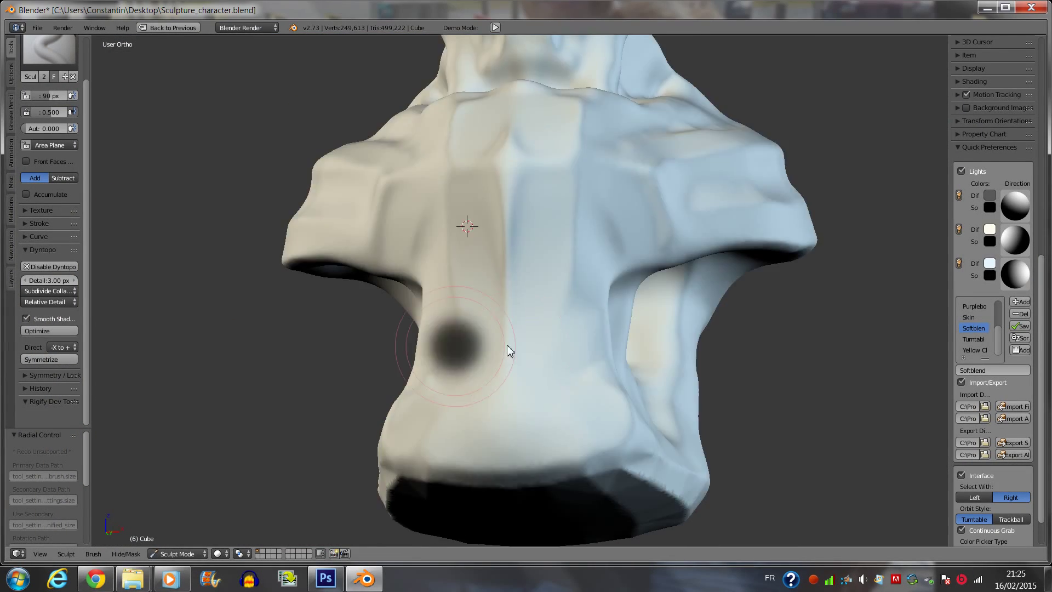
pyautogui.scroll(4, 507, 345)
pyautogui.moveTo(443, 356)
pyautogui.mouseDown(button='middle')
pyautogui.moveTo(362, 299)
pyautogui.moveTo(371, 214)
pyautogui.mouseUp(button='middle')
pyautogui.moveTo(371, 214); pyautogui.dragTo(361, 178)
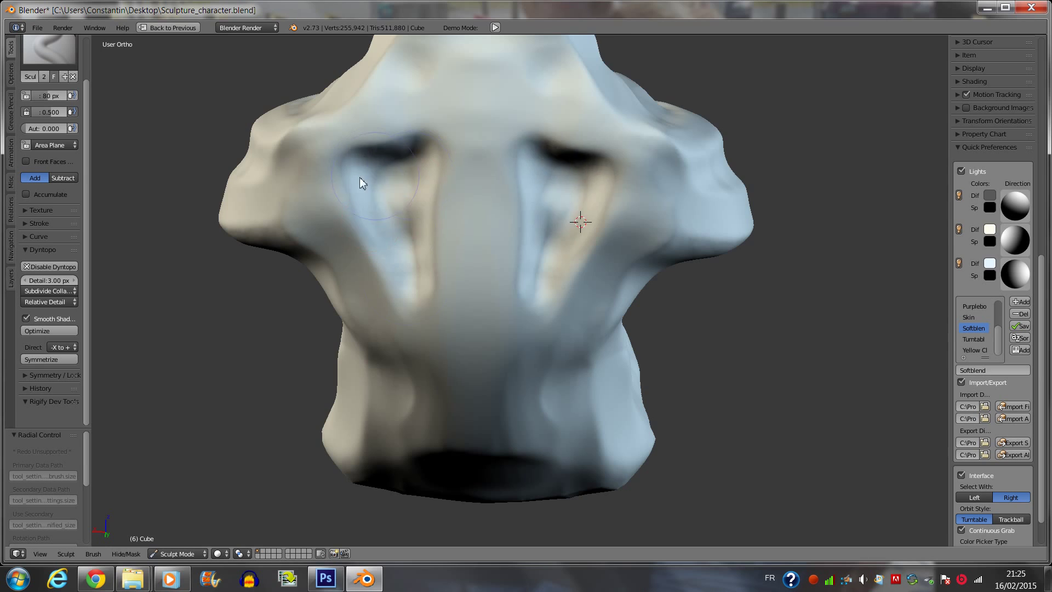
pyautogui.scroll(3, 351, 446)
pyautogui.scroll(-3, 384, 405)
pyautogui.moveTo(493, 92)
pyautogui.mouseDown()
pyautogui.moveTo(453, 145)
pyautogui.moveTo(471, 220)
pyautogui.mouseUp()
# Return to a front view of the bust and save the sculpt.
pyautogui.scroll(3, 548, 345)
pyautogui.moveTo(471, 219)
pyautogui.mouseDown(button='middle')
pyautogui.moveTo(547, 345)
pyautogui.moveTo(508, 332)
pyautogui.moveTo(470, 364)
pyautogui.moveTo(383, 272)
pyautogui.moveTo(315, 237)
pyautogui.mouseUp(button='middle')
pyautogui.scroll(-3, 509, 334)
pyautogui.scroll(3, 382, 272)
pyautogui.scroll(-2, 375, 149)
pyautogui.moveTo(376, 148)
pyautogui.mouseDown(button='middle')
pyautogui.moveTo(357, 237)
pyautogui.moveTo(339, 162)
pyautogui.mouseUp(button='middle')
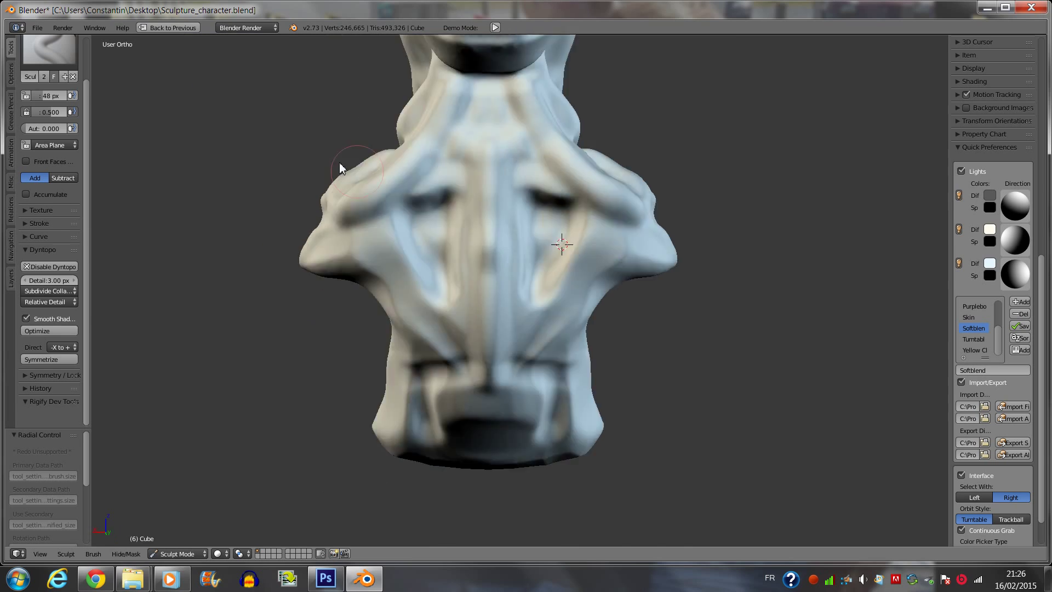
pyautogui.scroll(2, 339, 162)
pyautogui.hotkey('ctrl', 's')
# Flatten the edge of the brow plate with the Flatten brush.
pyautogui.click(49, 50)
pyautogui.click(264, 99)
pyautogui.moveTo(264, 99); pyautogui.dragTo(409, 313, button='middle')
pyautogui.scroll(4, 434, 225)
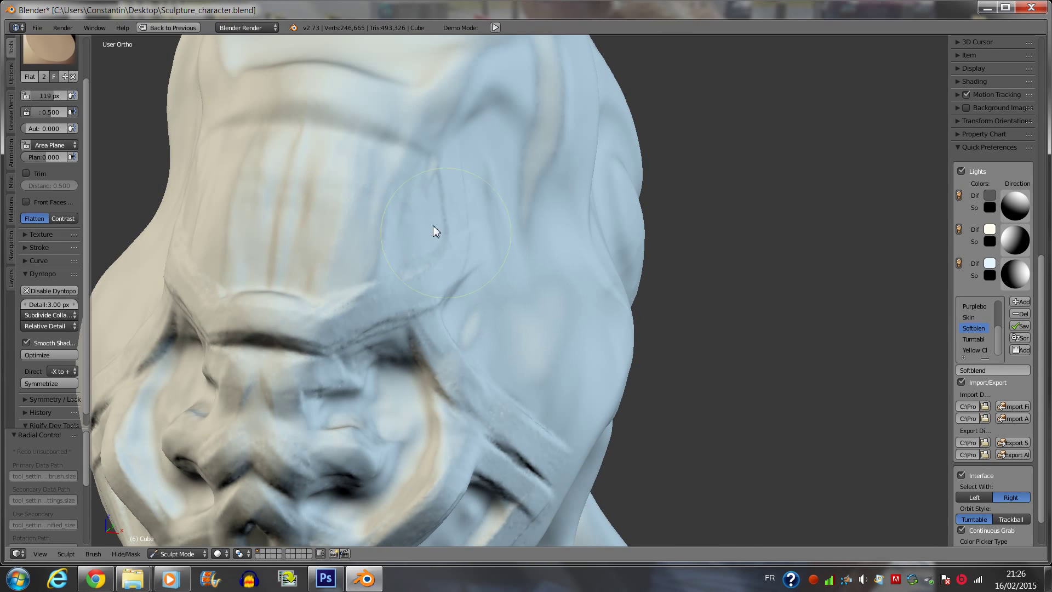
pyautogui.moveTo(271, 257)
pyautogui.mouseDown(button='middle')
pyautogui.moveTo(385, 184)
pyautogui.moveTo(439, 309)
pyautogui.mouseUp(button='middle')
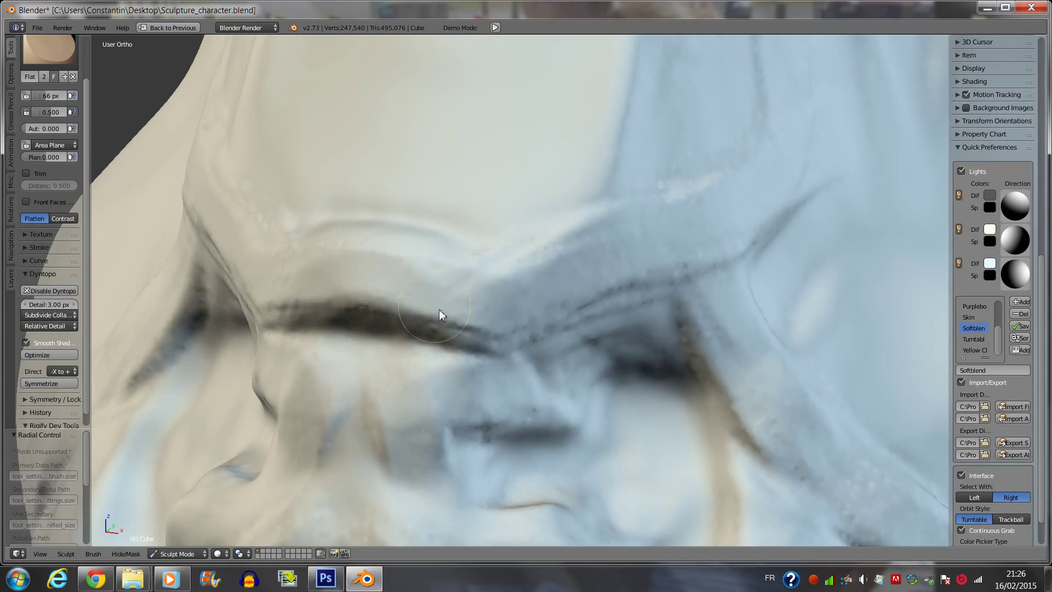
pyautogui.moveTo(438, 309); pyautogui.dragTo(509, 295)
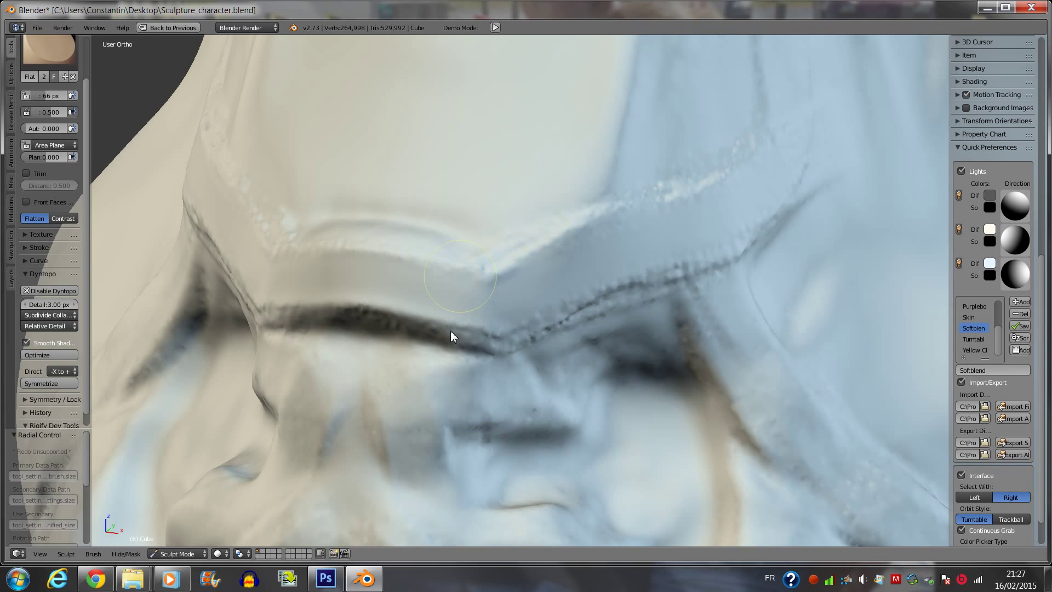
pyautogui.scroll(-5, 472, 284)
pyautogui.moveTo(472, 284); pyautogui.dragTo(472, 339, button='middle')
pyautogui.scroll(5, 350, 253)
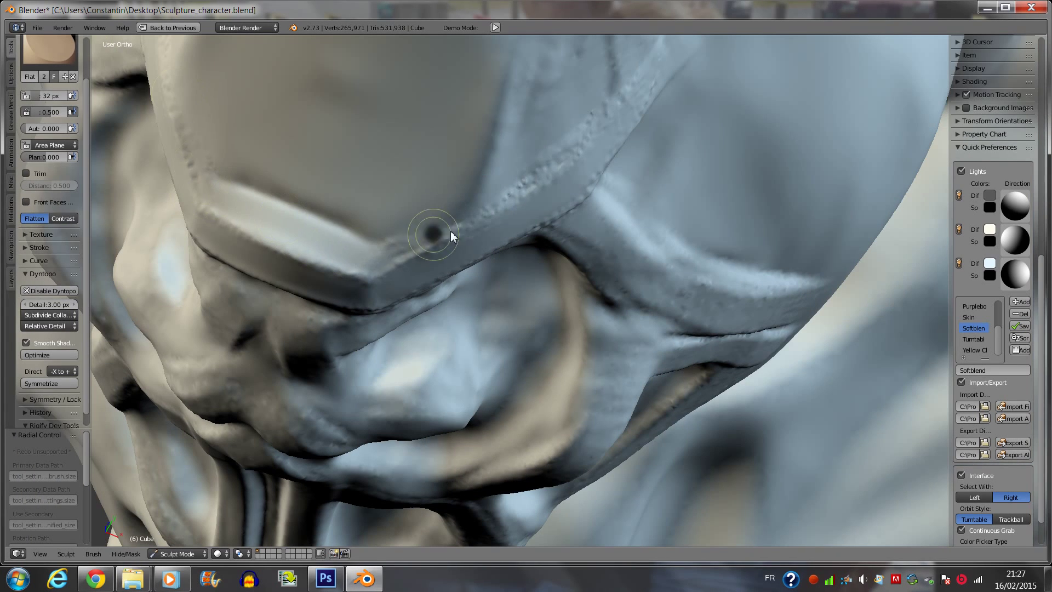
# Flatten the brow plate edges and the mask panels around the eyes.
pyautogui.moveTo(267, 230)
pyautogui.mouseDown(button='middle')
pyautogui.moveTo(392, 234)
pyautogui.moveTo(380, 163)
pyautogui.mouseUp(button='middle')
pyautogui.scroll(-3, 393, 235)
pyautogui.moveTo(376, 164); pyautogui.dragTo(395, 175)
pyautogui.moveTo(394, 175); pyautogui.dragTo(482, 258, button='middle')
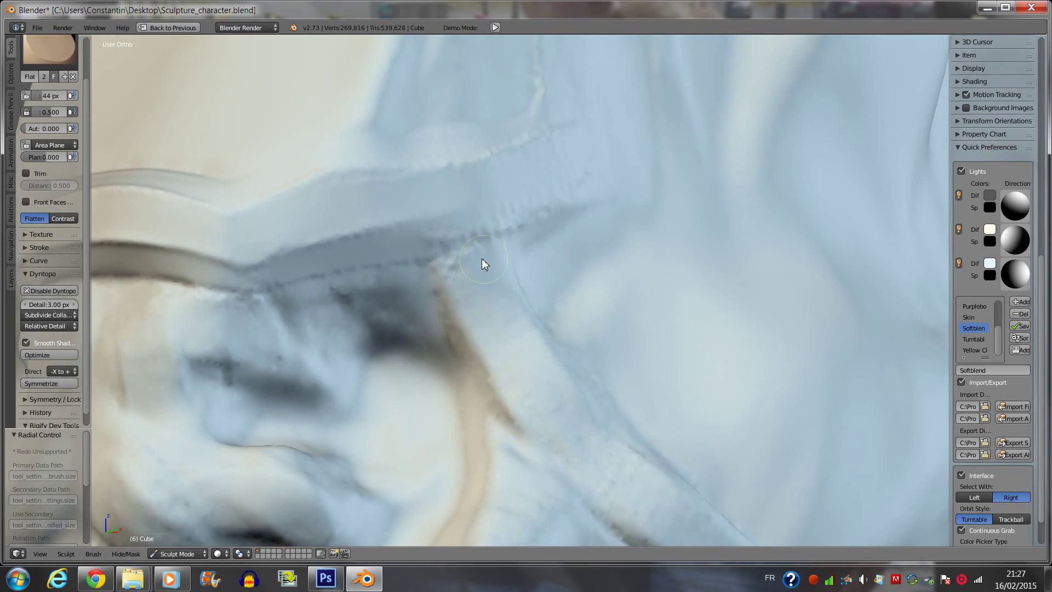
pyautogui.moveTo(535, 392); pyautogui.dragTo(526, 351)
pyautogui.moveTo(526, 350); pyautogui.dragTo(516, 255, button='middle')
pyautogui.scroll(2, 516, 254)
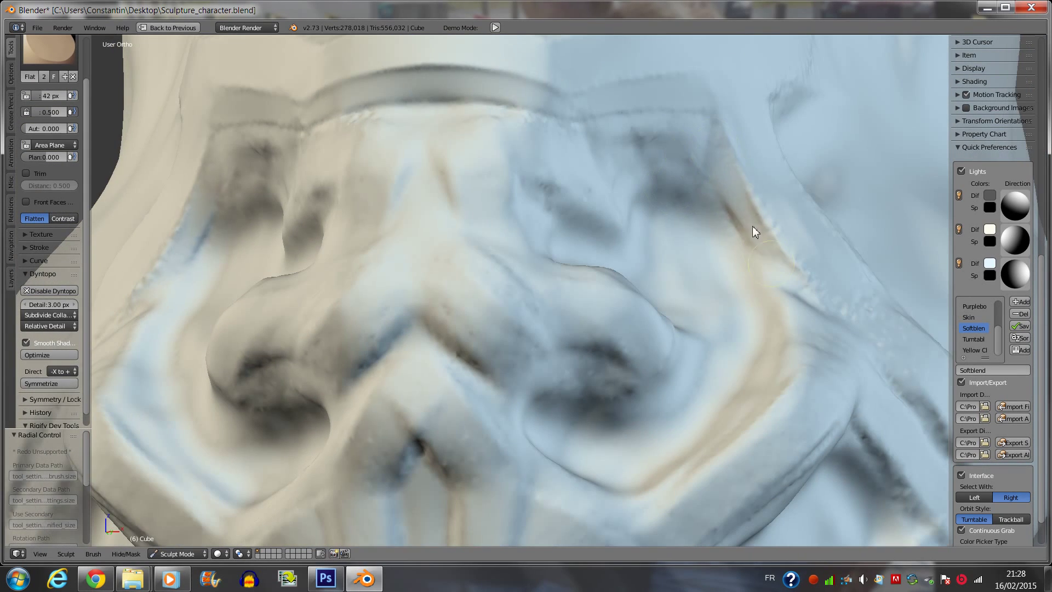
pyautogui.moveTo(542, 315); pyautogui.dragTo(477, 286)
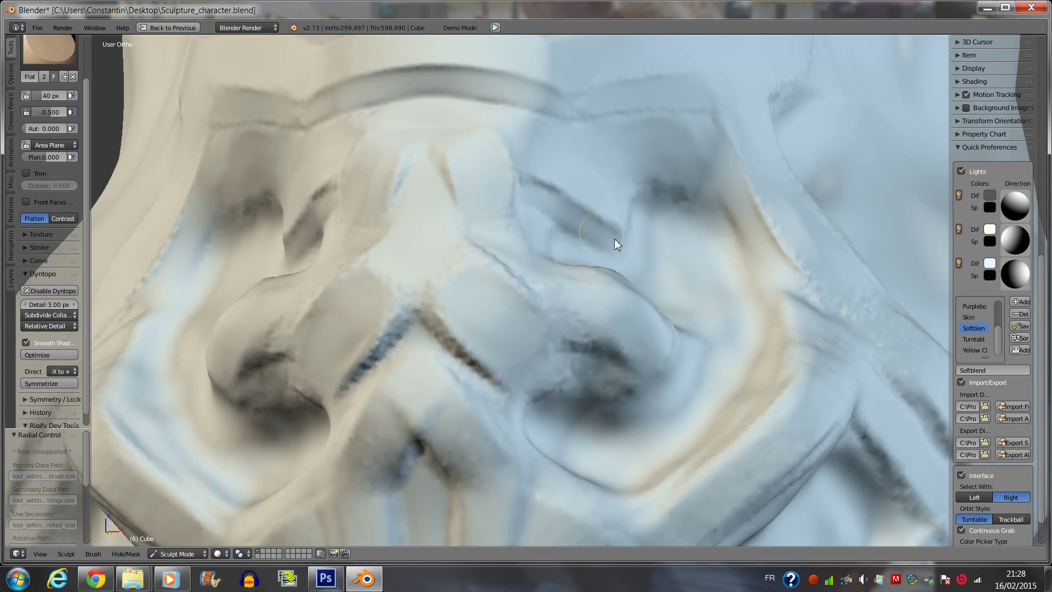
# Inspect the mask from several angles and save over the sculpt file.
pyautogui.moveTo(472, 304); pyautogui.dragTo(234, 76, button='middle')
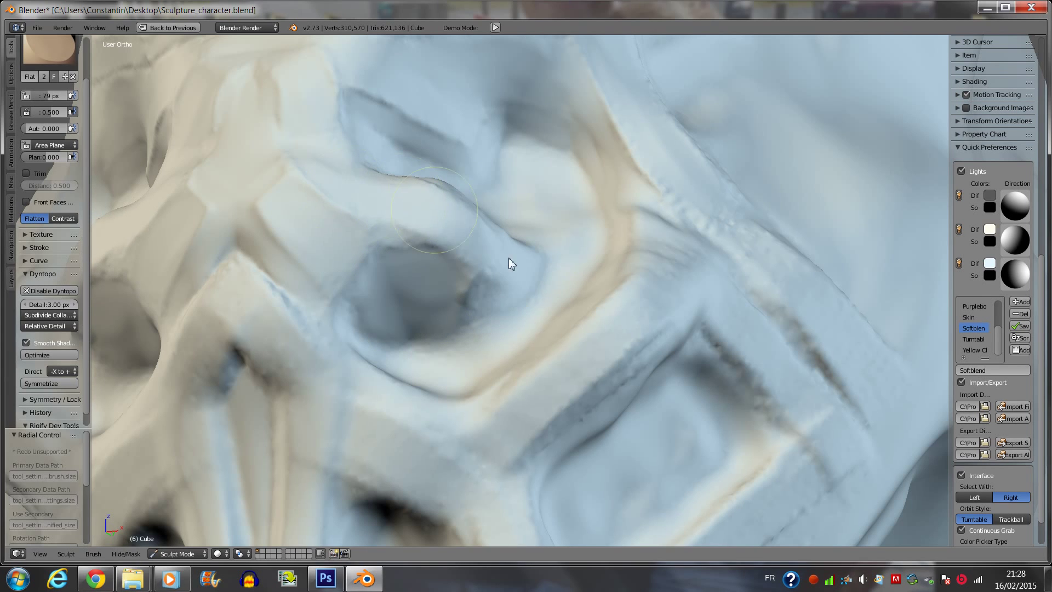
pyautogui.moveTo(476, 284)
pyautogui.mouseDown(button='middle')
pyautogui.moveTo(412, 257)
pyautogui.moveTo(436, 375)
pyautogui.moveTo(521, 404)
pyautogui.mouseUp(button='middle')
pyautogui.moveTo(511, 367)
pyautogui.mouseDown(button='middle')
pyautogui.moveTo(579, 136)
pyautogui.moveTo(470, 212)
pyautogui.moveTo(562, 171)
pyautogui.mouseUp(button='middle')
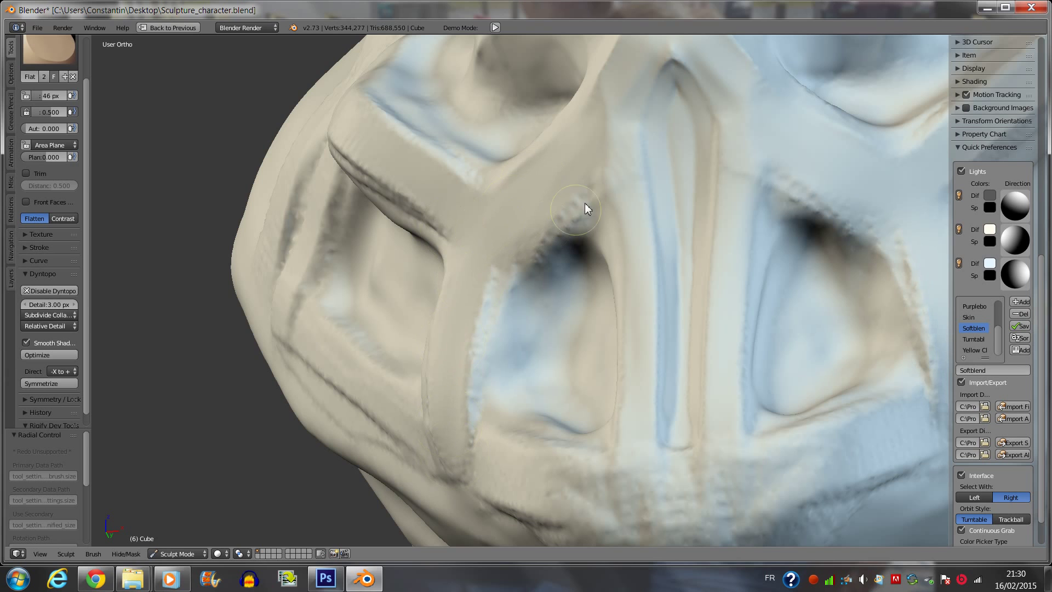
pyautogui.moveTo(579, 274)
pyautogui.mouseDown(button='middle')
pyautogui.moveTo(483, 328)
pyautogui.moveTo(344, 274)
pyautogui.mouseUp(button='middle')
pyautogui.hotkey('ctrl', 's')
pyautogui.moveTo(435, 221)
pyautogui.mouseDown(button='middle')
pyautogui.moveTo(386, 262)
pyautogui.moveTo(344, 272)
pyautogui.moveTo(468, 239)
pyautogui.mouseUp(button='middle')
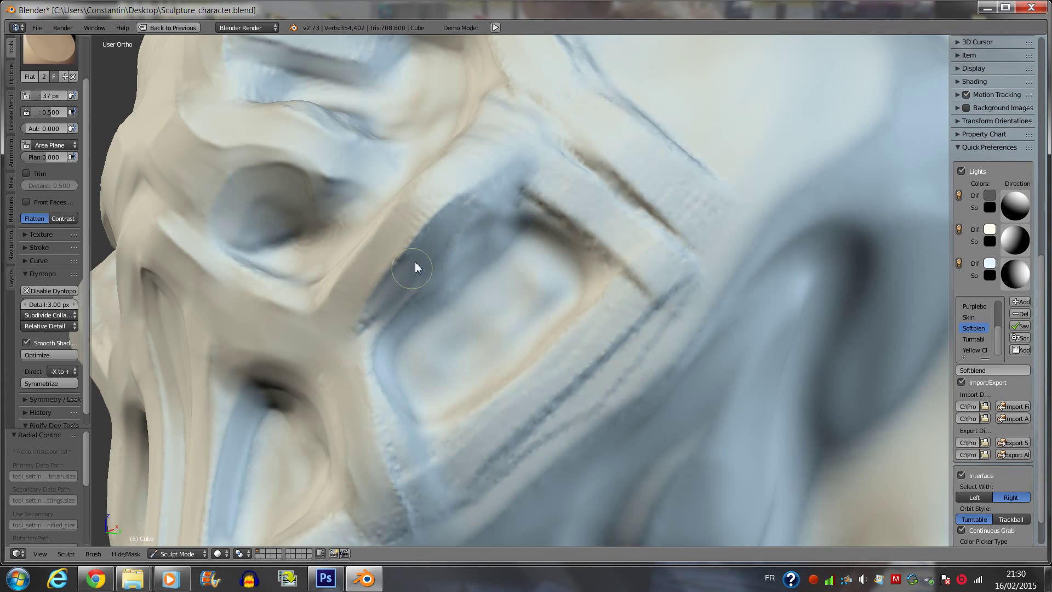
# Flatten the panel near the eye and crease a sharper line along the brow.
pyautogui.moveTo(386, 242); pyautogui.dragTo(282, 236, button='middle')
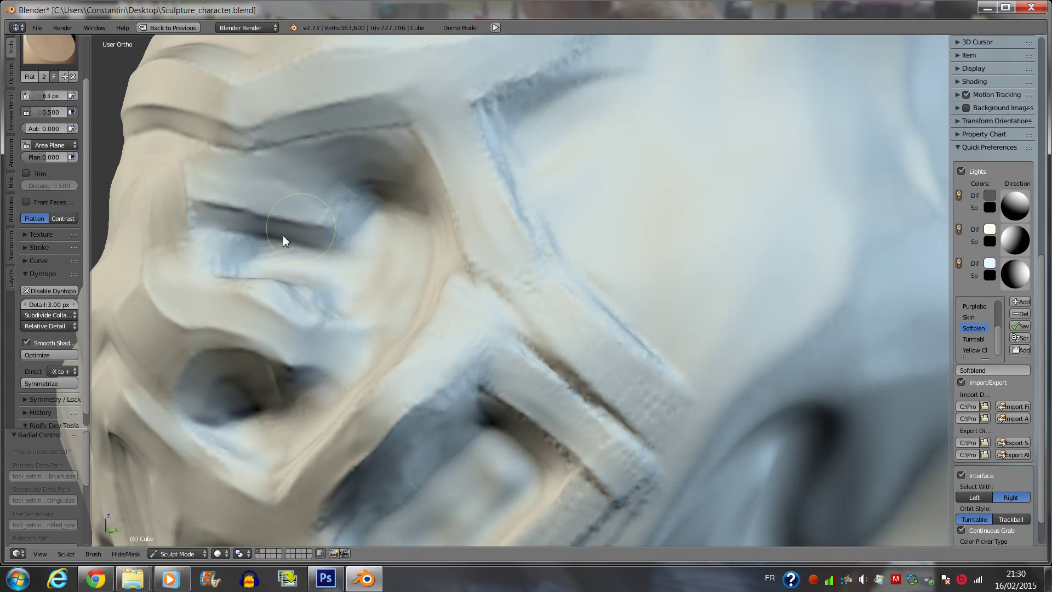
pyautogui.hotkey('shift', 'c')
pyautogui.keyDown('shift'); pyautogui.moveTo(298, 138); pyautogui.dragTo(397, 129); pyautogui.keyUp('shift')
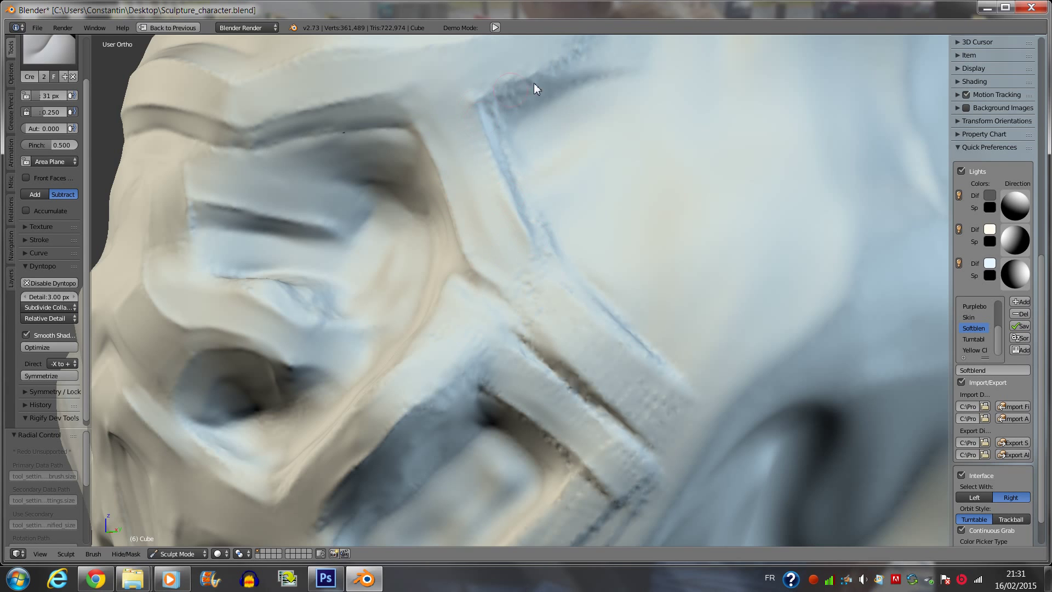
# Soften the side face plates with the Smooth brush, checking them from several angles.
pyautogui.scroll(-3, 449, 413)
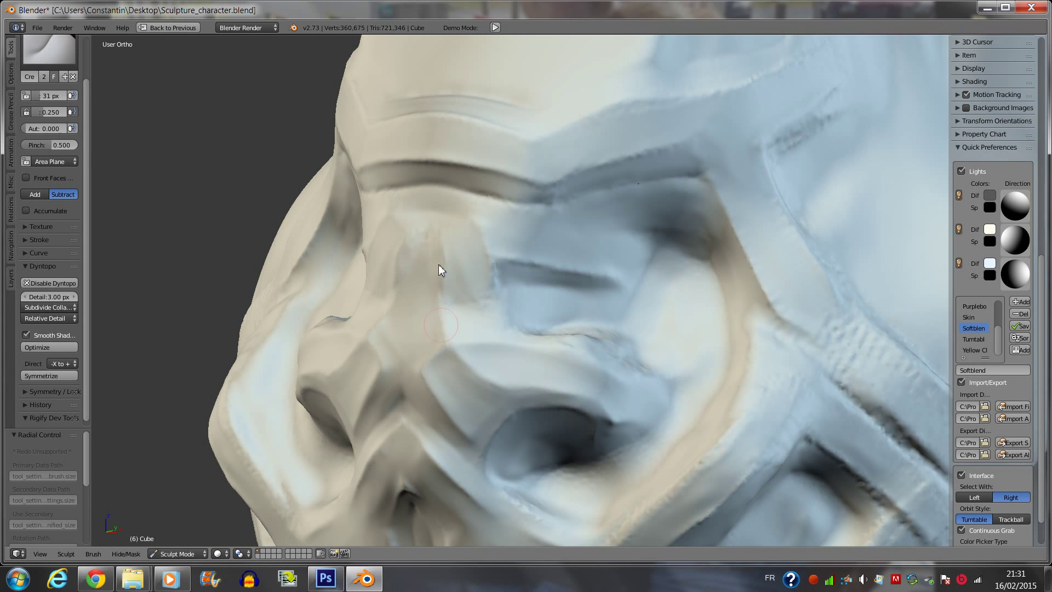
pyautogui.moveTo(526, 272); pyautogui.dragTo(722, 288, button='middle')
pyautogui.click(49, 50)
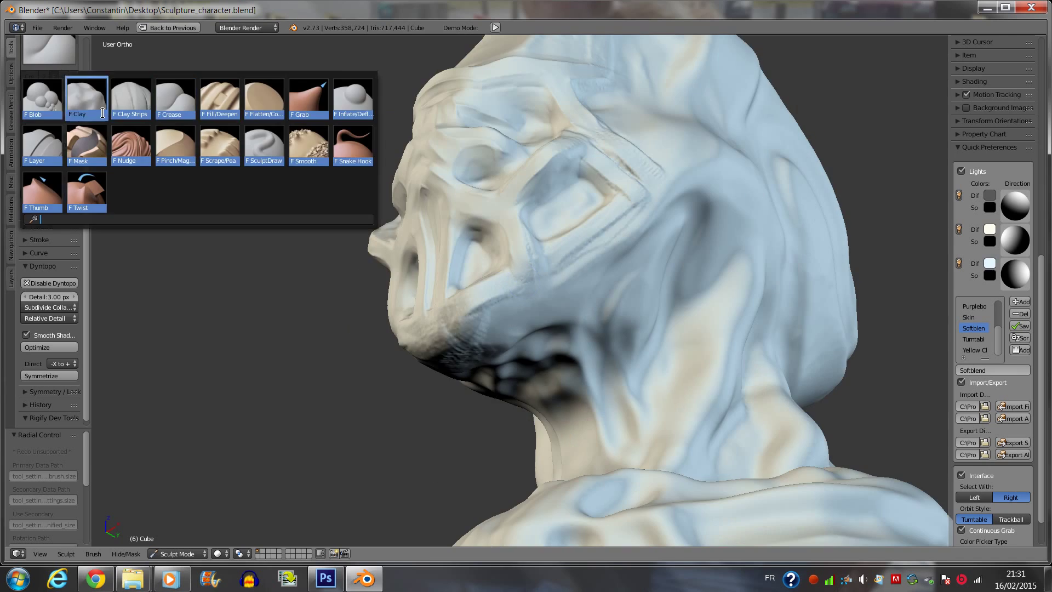
pyautogui.click(259, 145)
pyautogui.moveTo(555, 347); pyautogui.dragTo(685, 254, button='middle')
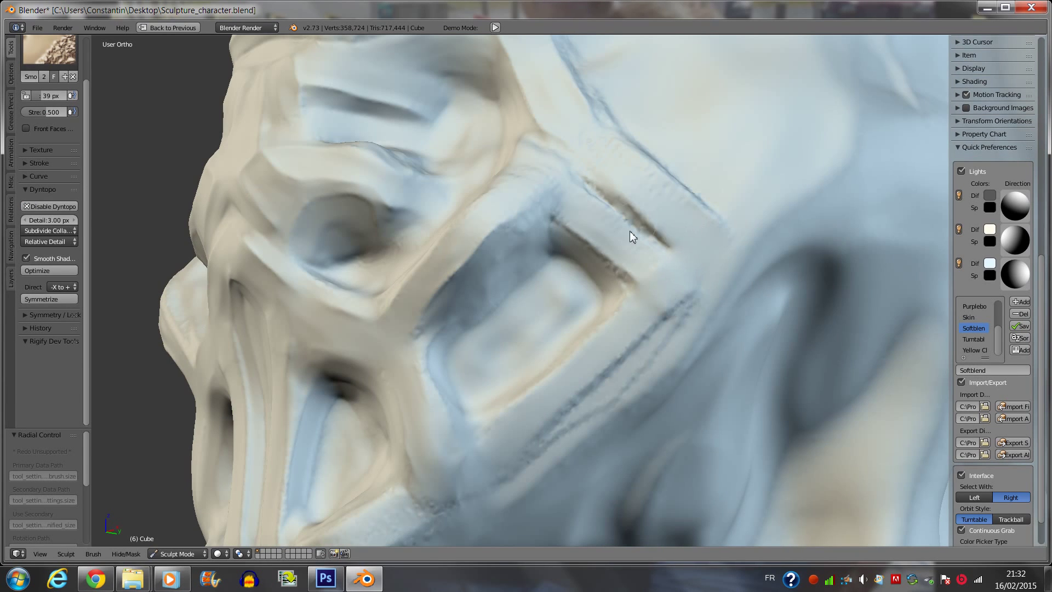
pyautogui.moveTo(630, 232); pyautogui.dragTo(323, 440, button='middle')
pyautogui.moveTo(502, 348)
pyautogui.mouseDown(button='middle')
pyautogui.moveTo(487, 337)
pyautogui.moveTo(598, 131)
pyautogui.mouseUp(button='middle')
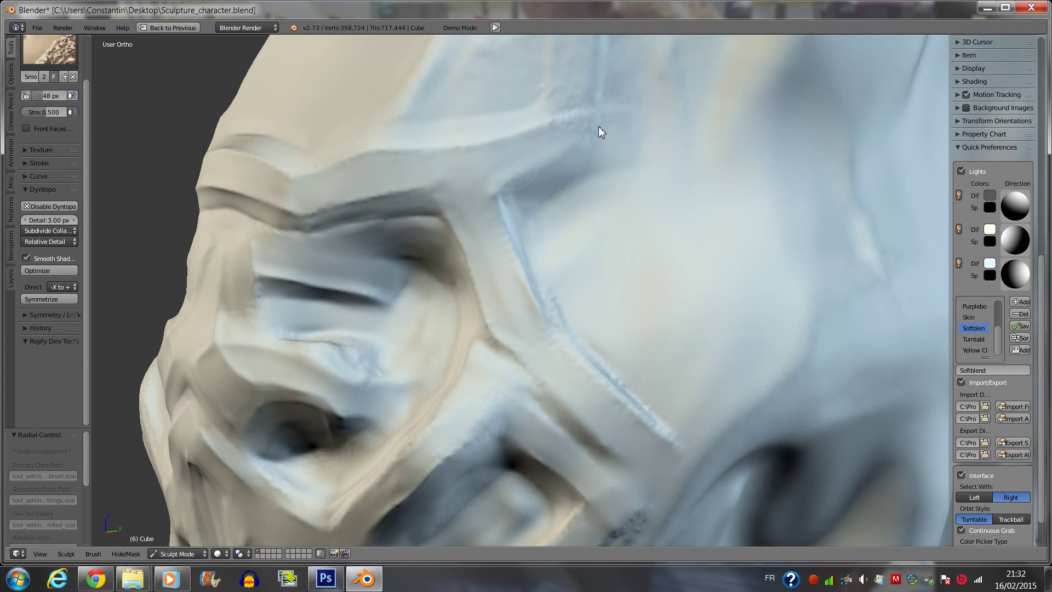
pyautogui.moveTo(490, 263); pyautogui.dragTo(542, 331, button='middle')
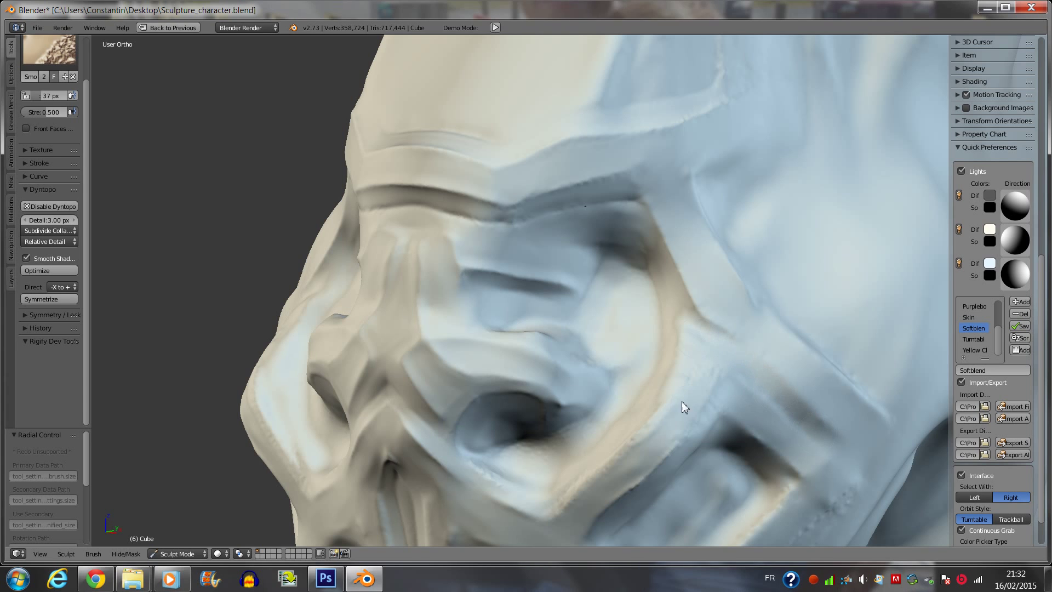
pyautogui.moveTo(607, 459)
pyautogui.mouseDown(button='middle')
pyautogui.moveTo(585, 331)
pyautogui.moveTo(532, 384)
pyautogui.moveTo(635, 392)
pyautogui.moveTo(809, 127)
pyautogui.mouseUp(button='middle')
pyautogui.moveTo(550, 186); pyautogui.dragTo(558, 402, button='middle')
pyautogui.moveTo(338, 332)
pyautogui.mouseDown(button='middle')
pyautogui.moveTo(698, 285)
pyautogui.moveTo(523, 193)
pyautogui.moveTo(615, 372)
pyautogui.moveTo(419, 310)
pyautogui.mouseUp(button='middle')
# Save, then carve crease lines into the brow, cheek plate edge and eye plate outline.
pyautogui.hotkey('ctrl', 's')
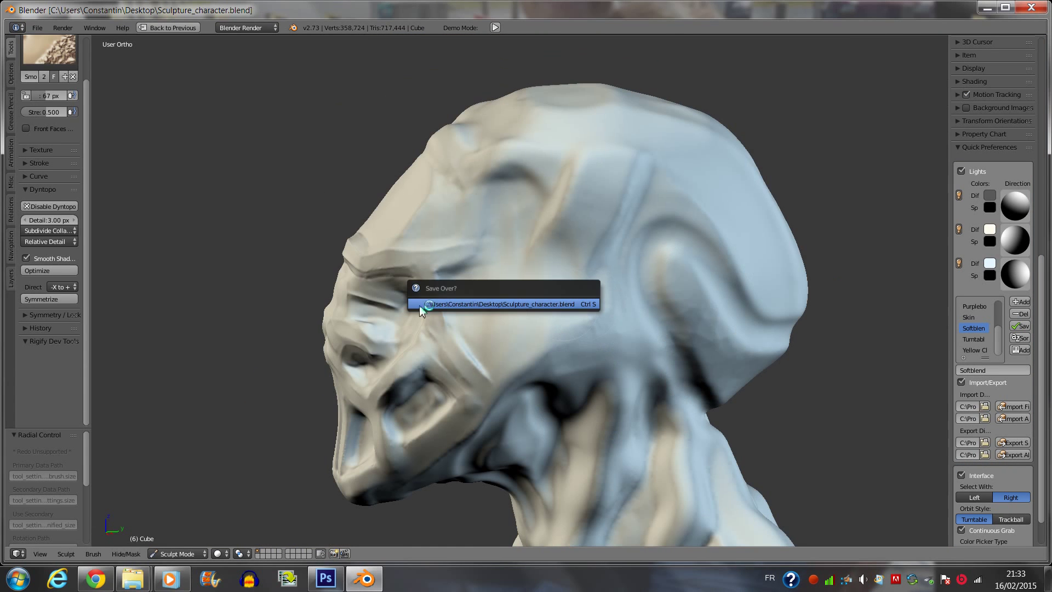
pyautogui.hotkey('shift', 'c')
pyautogui.moveTo(340, 206)
pyautogui.mouseDown(button='middle')
pyautogui.moveTo(308, 189)
pyautogui.moveTo(453, 203)
pyautogui.mouseUp(button='middle')
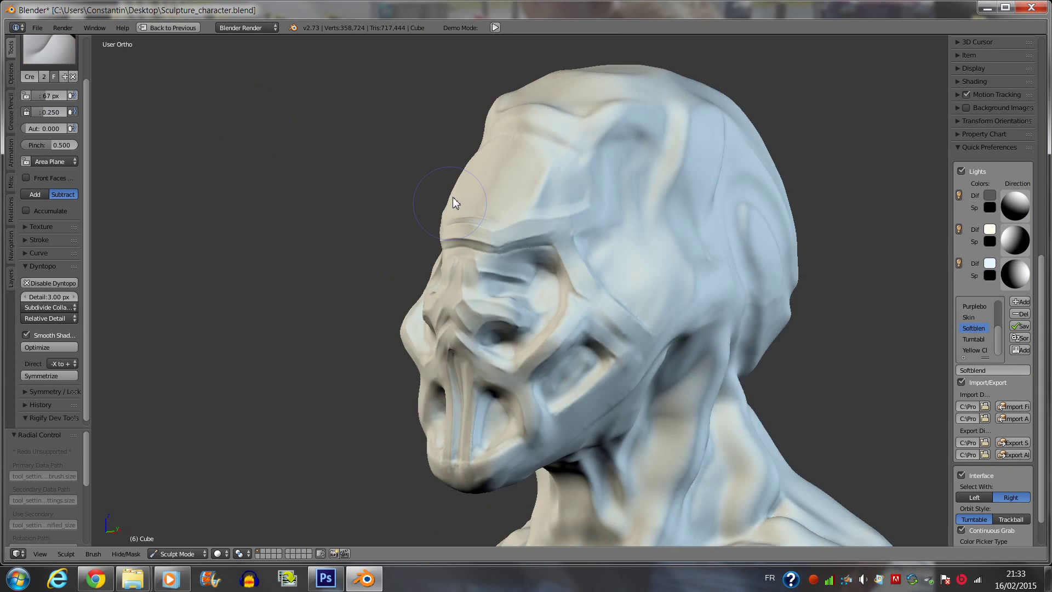
pyautogui.scroll(3, 452, 203)
pyautogui.keyDown('ctrl'); pyautogui.click(432, 207); pyautogui.keyUp('ctrl')
pyautogui.moveTo(595, 283); pyautogui.dragTo(561, 301, button='middle')
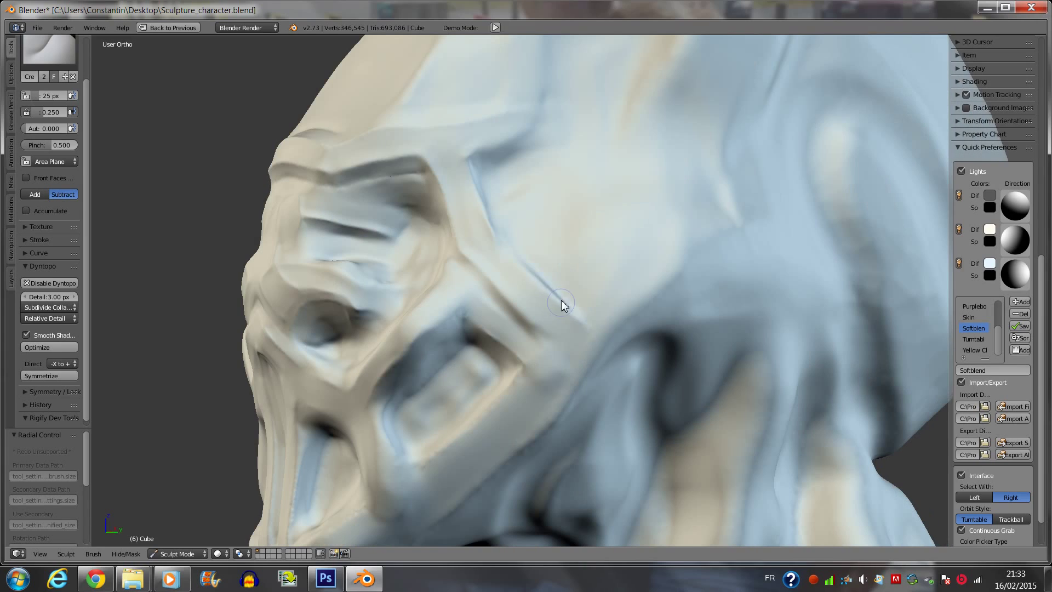
pyautogui.moveTo(414, 126); pyautogui.dragTo(546, 193, button='middle')
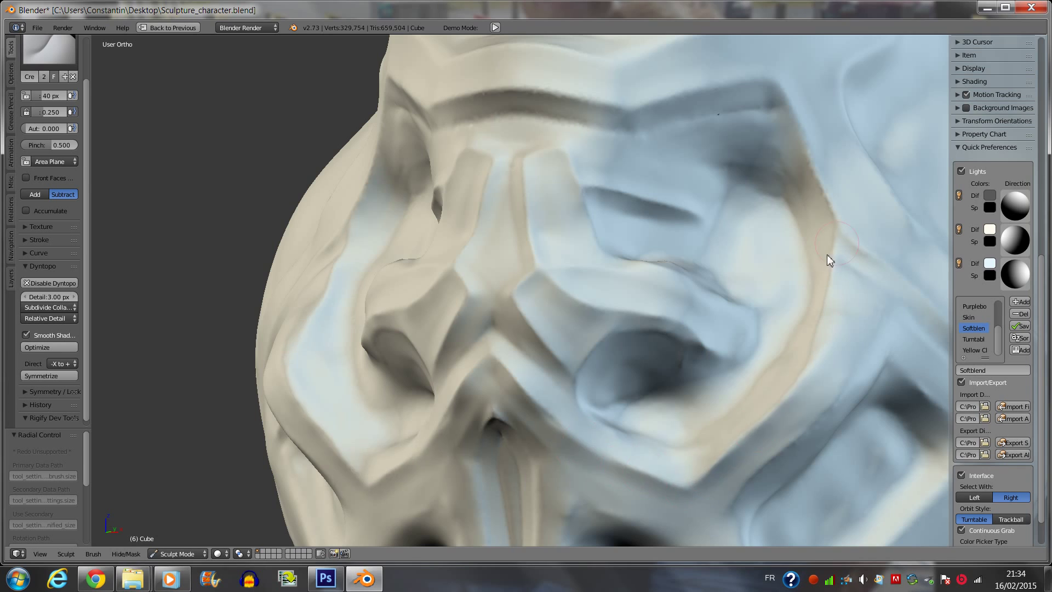
pyautogui.moveTo(828, 254); pyautogui.dragTo(808, 140, button='middle')
pyautogui.scroll(-5, 581, 287)
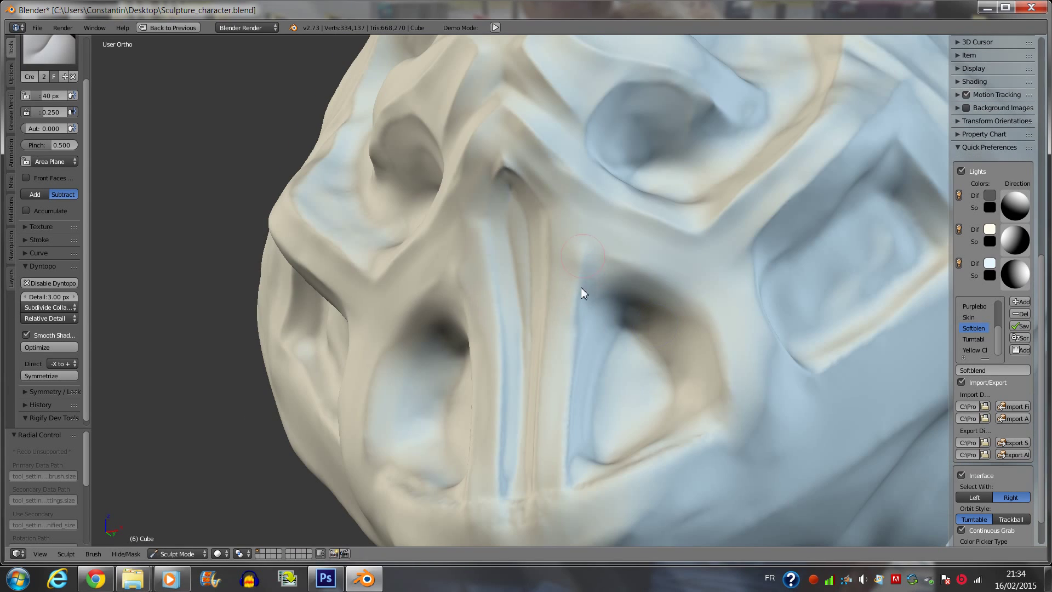
# Carve small crease lines along the jaw and crease folds into the neck.
pyautogui.moveTo(529, 510)
pyautogui.mouseDown(button='middle')
pyautogui.moveTo(495, 287)
pyautogui.moveTo(544, 351)
pyautogui.moveTo(565, 214)
pyautogui.mouseUp(button='middle')
pyautogui.press('s')
pyautogui.press('KP_3')
pyautogui.hotkey('shift', 'c')
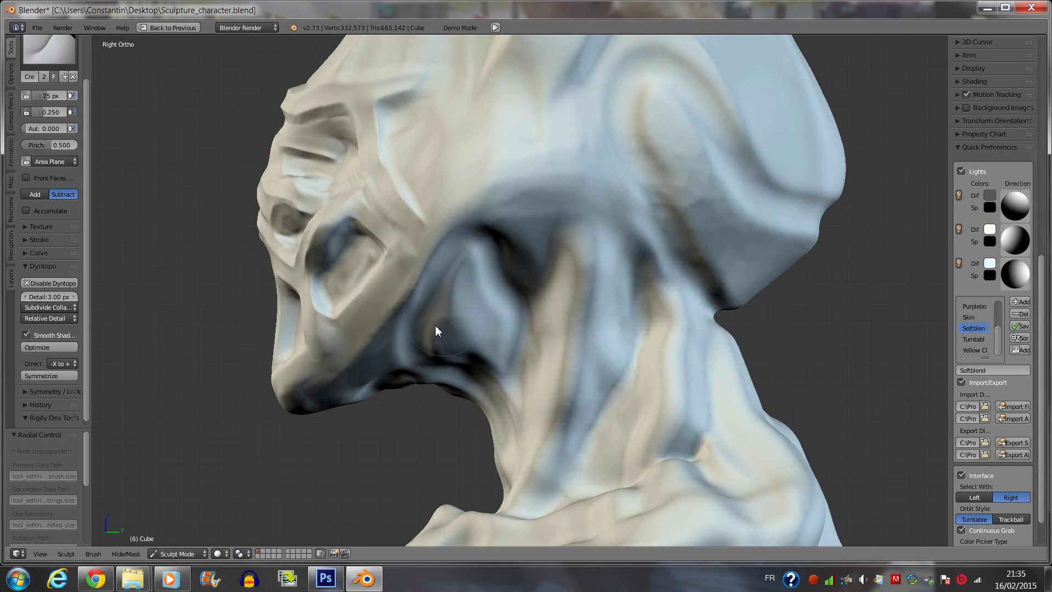
pyautogui.scroll(4, 434, 325)
pyautogui.moveTo(434, 324); pyautogui.dragTo(241, 302, button='middle')
pyautogui.moveTo(265, 263); pyautogui.dragTo(312, 244)
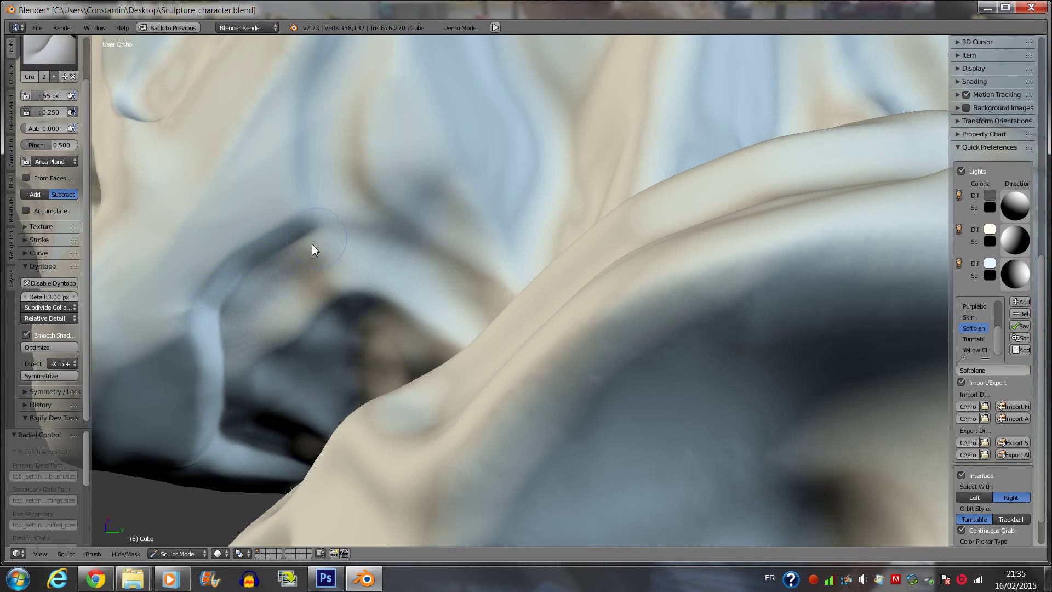
pyautogui.scroll(-4, 315, 272)
pyautogui.scroll(2, 340, 325)
pyautogui.moveTo(362, 350); pyautogui.dragTo(742, 270)
pyautogui.moveTo(743, 271)
pyautogui.mouseDown(button='middle')
pyautogui.moveTo(550, 264)
pyautogui.moveTo(502, 298)
pyautogui.mouseUp(button='middle')
pyautogui.moveTo(502, 298); pyautogui.dragTo(691, 277)
pyautogui.scroll(-4, 690, 276)
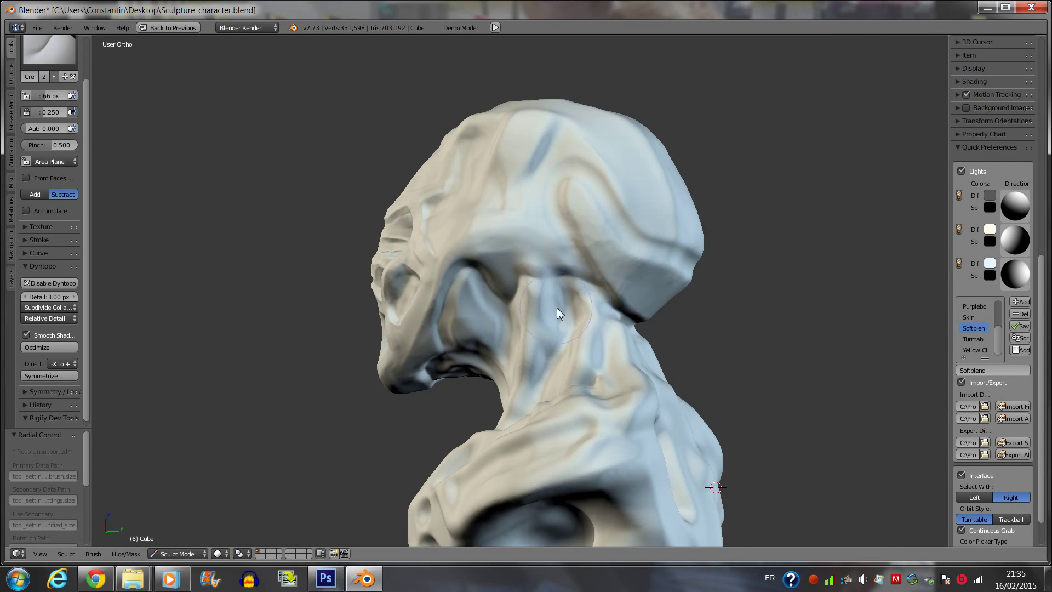
pyautogui.scroll(4, 556, 308)
# Build up Clay on the neck, then thicken the dark jaw band with a smaller brush.
pyautogui.click(48, 49)
pyautogui.click(134, 95)
pyautogui.moveTo(522, 276)
pyautogui.mouseDown(button='middle')
pyautogui.moveTo(622, 218)
pyautogui.moveTo(473, 140)
pyautogui.moveTo(674, 176)
pyautogui.moveTo(621, 253)
pyautogui.mouseUp(button='middle')
pyautogui.moveTo(621, 252); pyautogui.dragTo(665, 142)
pyautogui.moveTo(666, 142); pyautogui.dragTo(537, 214, button='middle')
pyautogui.moveTo(536, 213); pyautogui.dragTo(614, 351)
pyautogui.moveTo(614, 351); pyautogui.dragTo(404, 208, button='middle')
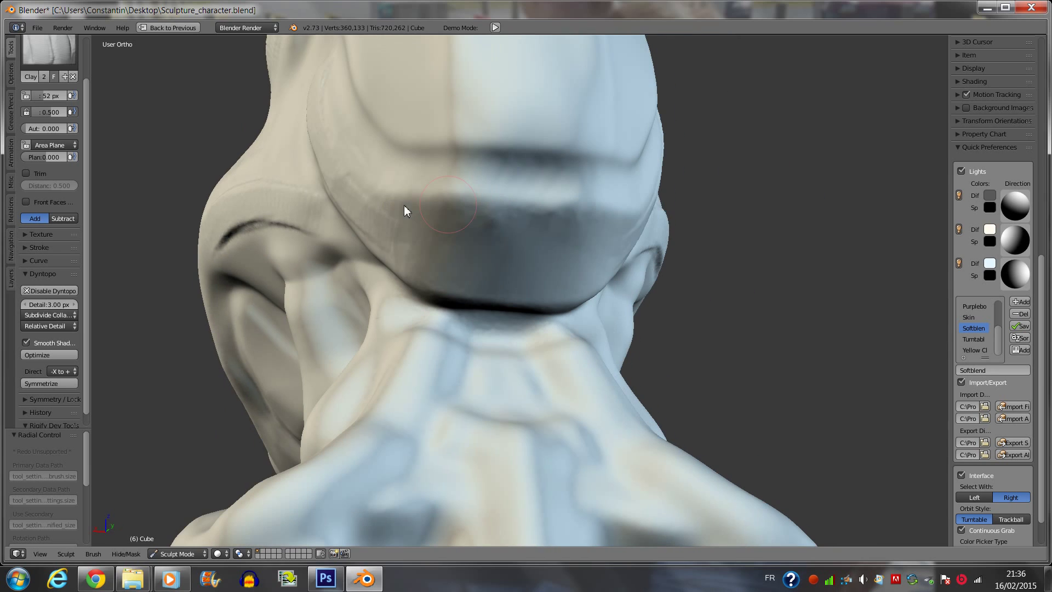
pyautogui.press('f')
pyautogui.click(448, 228)
pyautogui.moveTo(449, 228)
pyautogui.mouseDown()
pyautogui.moveTo(441, 251)
pyautogui.moveTo(516, 285)
pyautogui.mouseUp()
pyautogui.moveTo(517, 285)
pyautogui.mouseDown(button='middle')
pyautogui.moveTo(390, 196)
pyautogui.moveTo(266, 404)
pyautogui.moveTo(448, 377)
pyautogui.mouseUp(button='middle')
# Add Clay strokes on the head and near the neck at 26 px and 39 px.
pyautogui.press('f')
pyautogui.click(395, 419)
pyautogui.moveTo(395, 419)
pyautogui.mouseDown(button='middle')
pyautogui.moveTo(491, 186)
pyautogui.moveTo(574, 338)
pyautogui.mouseUp(button='middle')
pyautogui.moveTo(575, 338); pyautogui.dragTo(594, 323)
pyautogui.moveTo(594, 323)
pyautogui.mouseDown(button='middle')
pyautogui.moveTo(535, 327)
pyautogui.moveTo(548, 274)
pyautogui.mouseUp(button='middle')
pyautogui.press('f')
pyautogui.moveTo(590, 274); pyautogui.dragTo(676, 263)
pyautogui.moveTo(676, 262); pyautogui.dragTo(613, 219, button='middle')
pyautogui.scroll(-5, 613, 219)
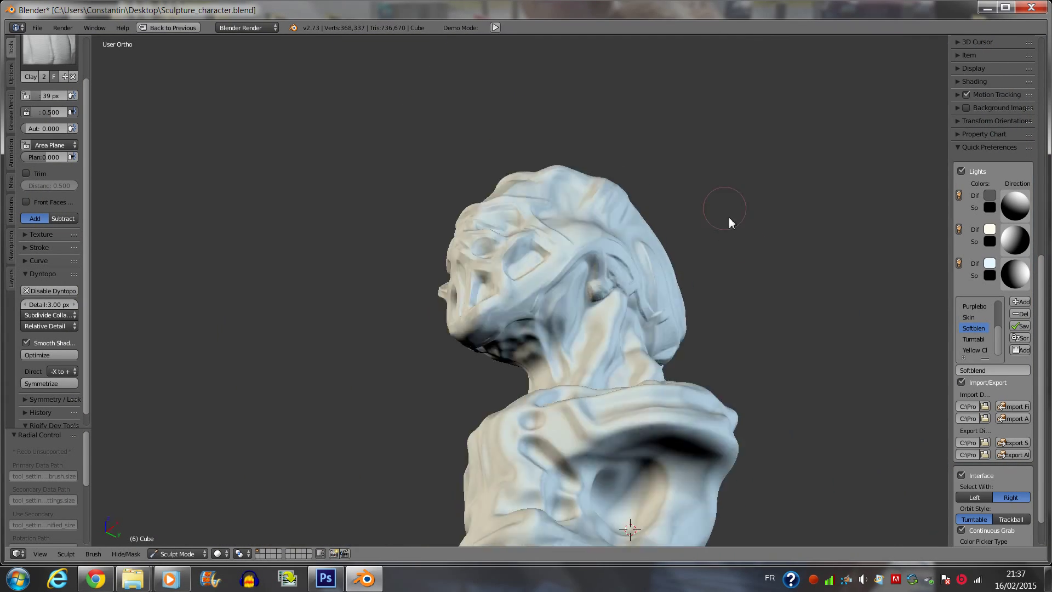
pyautogui.scroll(5, 731, 223)
pyautogui.scroll(3, 544, 246)
# Raise SculptDraw ridges across the mask and the finger-like face plates.
pyautogui.click(49, 50)
pyautogui.click(39, 183)
pyautogui.moveTo(526, 296); pyautogui.dragTo(274, 299)
pyautogui.moveTo(381, 188)
pyautogui.mouseDown()
pyautogui.moveTo(550, 214)
pyautogui.moveTo(509, 322)
pyautogui.mouseUp()
pyautogui.scroll(-5, 509, 323)
pyautogui.scroll(6, 472, 277)
pyautogui.moveTo(538, 299)
pyautogui.mouseDown(button='middle')
pyautogui.moveTo(518, 195)
pyautogui.moveTo(564, 169)
pyautogui.mouseUp(button='middle')
# At 37 px, draw grooves at the top and left of the plates and near the joint.
pyautogui.press('f')
pyautogui.moveTo(190, 126); pyautogui.dragTo(331, 132)
pyautogui.moveTo(197, 298); pyautogui.dragTo(138, 302)
pyautogui.moveTo(542, 373); pyautogui.dragTo(565, 471)
pyautogui.moveTo(576, 353); pyautogui.dragTo(691, 380)
pyautogui.scroll(-5, 581, 310)
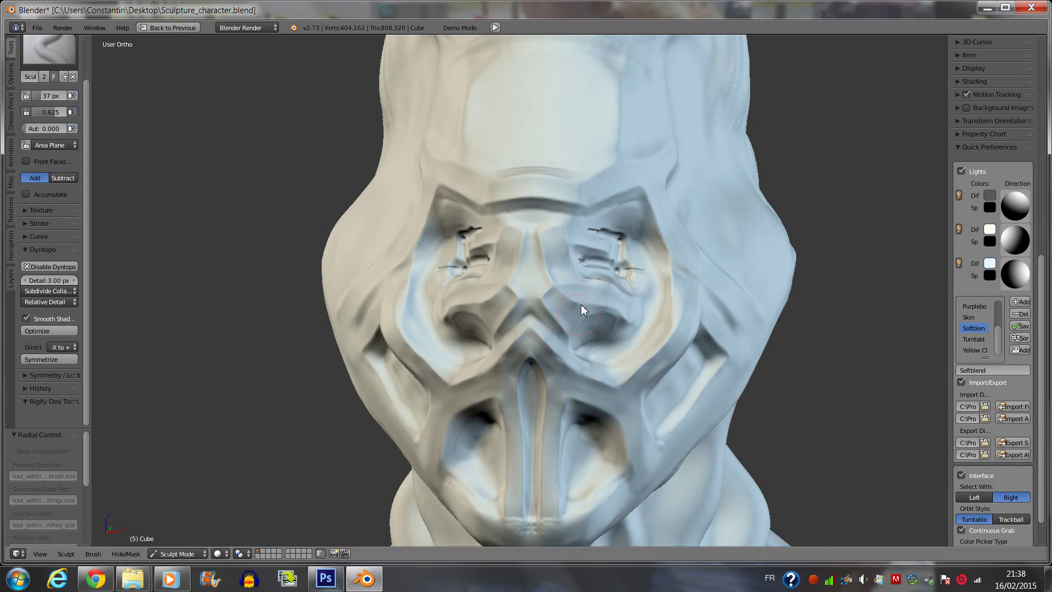
pyautogui.scroll(3, 579, 325)
pyautogui.scroll(3, 563, 288)
pyautogui.scroll(3, 503, 334)
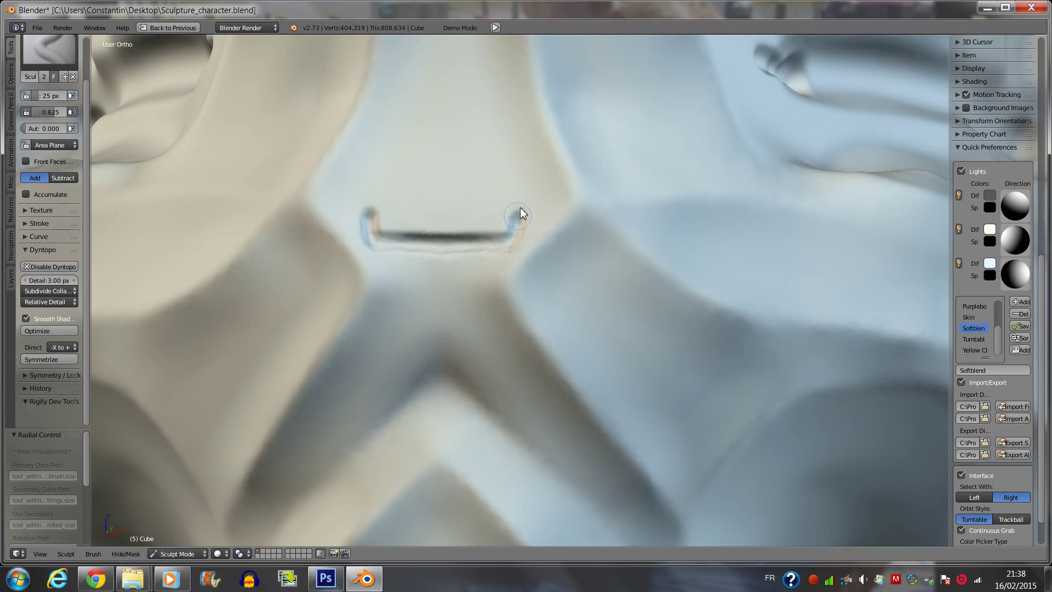
# Draw a small U-shaped rivet groove and a curved cheek groove closed into a loop.
pyautogui.moveTo(521, 208); pyautogui.dragTo(516, 131)
pyautogui.scroll(3, 496, 358)
pyautogui.scroll(-3, 496, 357)
pyautogui.moveTo(454, 294); pyautogui.dragTo(477, 350, button='middle')
pyautogui.moveTo(443, 362)
pyautogui.mouseDown()
pyautogui.moveTo(818, 510)
pyautogui.moveTo(594, 355)
pyautogui.moveTo(441, 356)
pyautogui.mouseUp()
pyautogui.moveTo(405, 81)
pyautogui.mouseDown()
pyautogui.moveTo(403, 140)
pyautogui.moveTo(522, 301)
pyautogui.moveTo(454, 82)
pyautogui.mouseUp()
# Save the sculpt file, overwriting the existing one.
pyautogui.scroll(-5, 616, 330)
pyautogui.hotkey('ctrl', 's')
pyautogui.press('Return')
pyautogui.moveTo(523, 338)
pyautogui.mouseDown(button='middle')
pyautogui.moveTo(506, 291)
pyautogui.moveTo(370, 208)
pyautogui.mouseUp(button='middle')
pyautogui.scroll(5, 504, 291)
pyautogui.moveTo(371, 208); pyautogui.dragTo(459, 499)
# Groove a hexagon-like panel outline and another panel groove on the mask side.
pyautogui.moveTo(459, 499); pyautogui.dragTo(632, 363, button='middle')
pyautogui.moveTo(632, 363); pyautogui.dragTo(689, 106)
pyautogui.moveTo(688, 107); pyautogui.dragTo(652, 144, button='middle')
pyautogui.moveTo(651, 143); pyautogui.dragTo(506, 201)
pyautogui.scroll(-5, 506, 201)
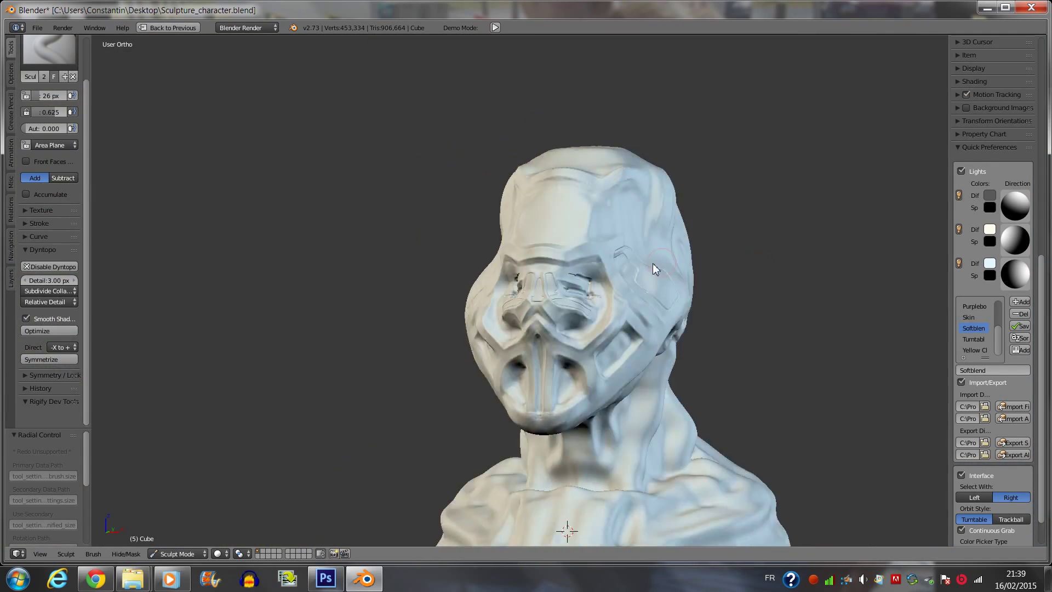
pyautogui.moveTo(653, 263); pyautogui.dragTo(549, 354, button='middle')
pyautogui.scroll(4, 549, 355)
# Pinch the groove edges around the eye plates and nose sharper.
pyautogui.press('p')
pyautogui.scroll(2, 549, 354)
pyautogui.scroll(3, 470, 322)
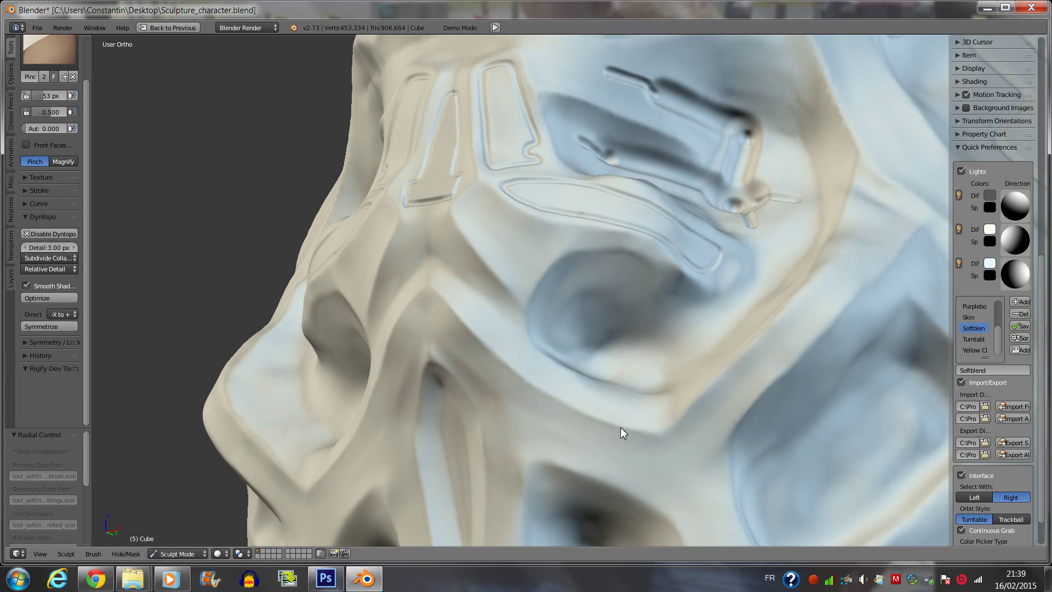
pyautogui.moveTo(848, 214); pyautogui.dragTo(699, 183, button='middle')
pyautogui.moveTo(700, 183); pyautogui.dragTo(605, 85)
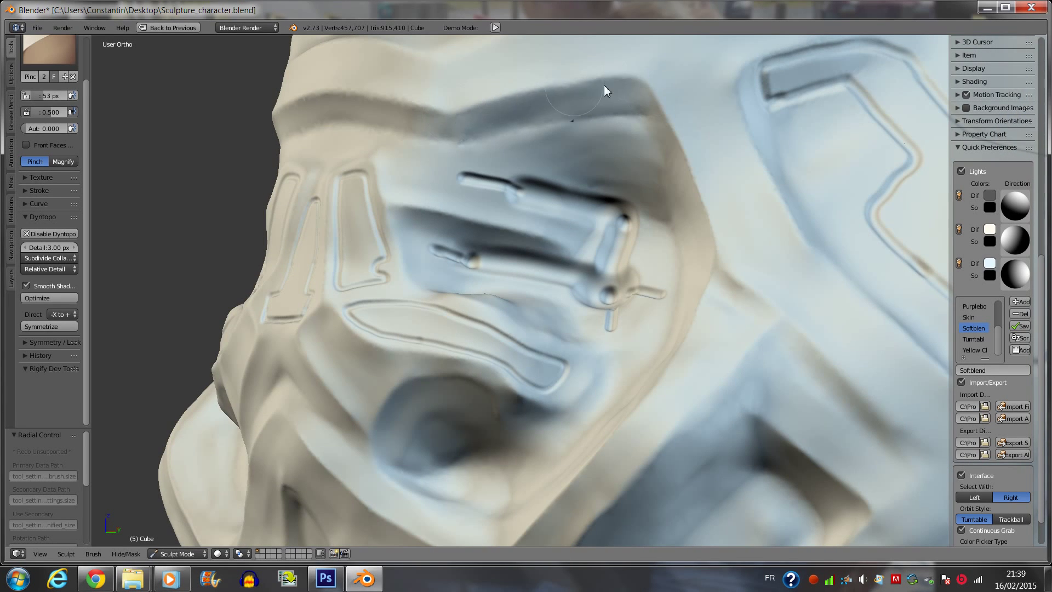
pyautogui.scroll(2, 565, 86)
pyautogui.moveTo(566, 91); pyautogui.dragTo(437, 225, button='middle')
pyautogui.scroll(2, 438, 225)
pyautogui.moveTo(437, 224); pyautogui.dragTo(576, 435)
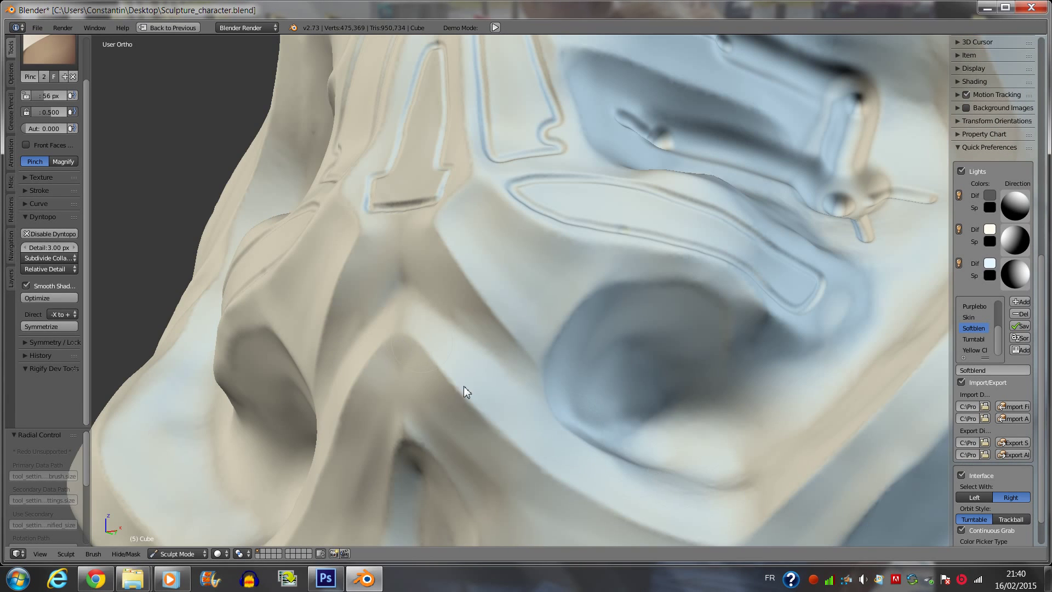
# Pinch along the hexagonal panel edge to tighten it.
pyautogui.moveTo(413, 335)
pyautogui.mouseDown(button='middle')
pyautogui.moveTo(449, 291)
pyautogui.moveTo(549, 360)
pyautogui.mouseUp(button='middle')
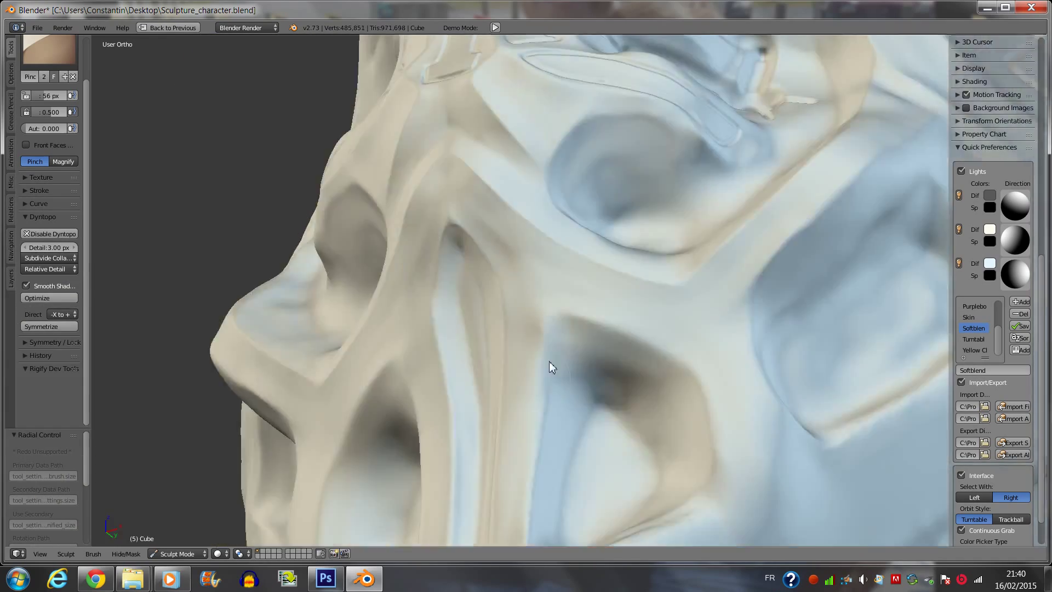
pyautogui.scroll(3, 474, 163)
pyautogui.scroll(-3, 539, 381)
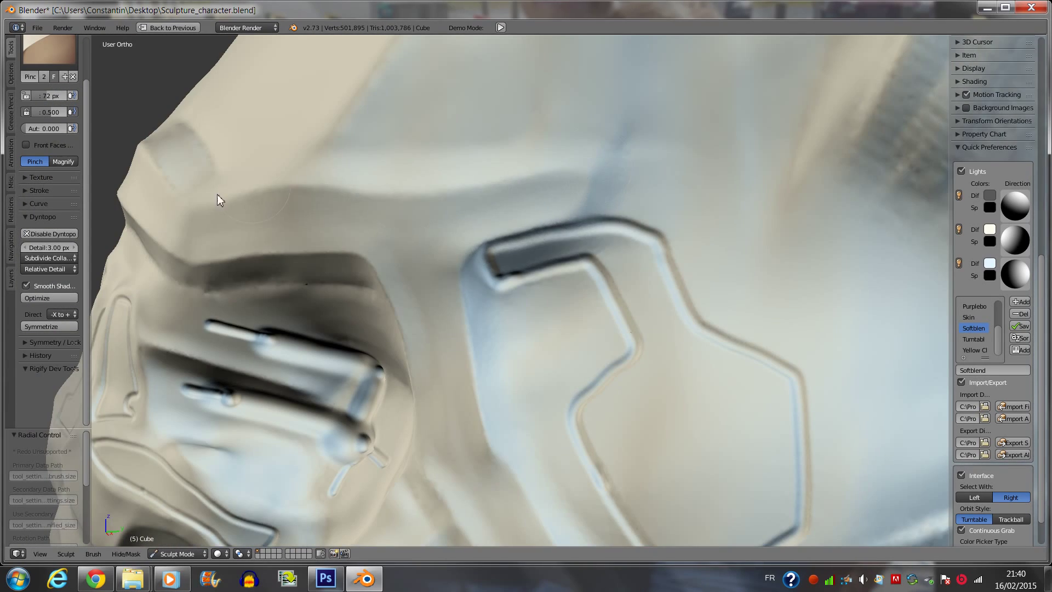
pyautogui.moveTo(216, 197); pyautogui.dragTo(422, 313, button='middle')
pyautogui.scroll(3, 548, 159)
pyautogui.scroll(-3, 548, 159)
# Smooth the crease and the surrounding skull surface.
pyautogui.press('s')
pyautogui.moveTo(763, 275); pyautogui.dragTo(642, 159)
pyautogui.moveTo(617, 98); pyautogui.dragTo(807, 234, button='middle')
pyautogui.scroll(3, 806, 234)
pyautogui.moveTo(806, 235)
pyautogui.mouseDown()
pyautogui.moveTo(670, 351)
pyautogui.moveTo(808, 244)
pyautogui.mouseUp()
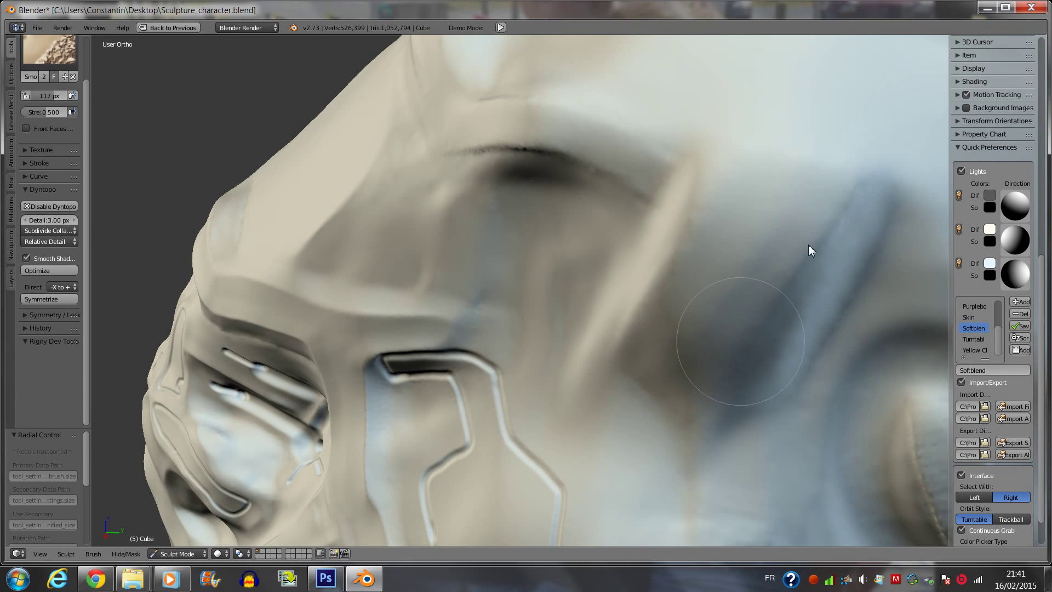
pyautogui.moveTo(808, 244); pyautogui.dragTo(458, 160, button='middle')
pyautogui.scroll(2, 459, 161)
# Flatten the skull top, a ridge and the forehead with the Scrape/Peaks brush.
pyautogui.click(50, 50)
pyautogui.click(218, 146)
pyautogui.scroll(-3, 400, 155)
pyautogui.moveTo(400, 155); pyautogui.dragTo(425, 197)
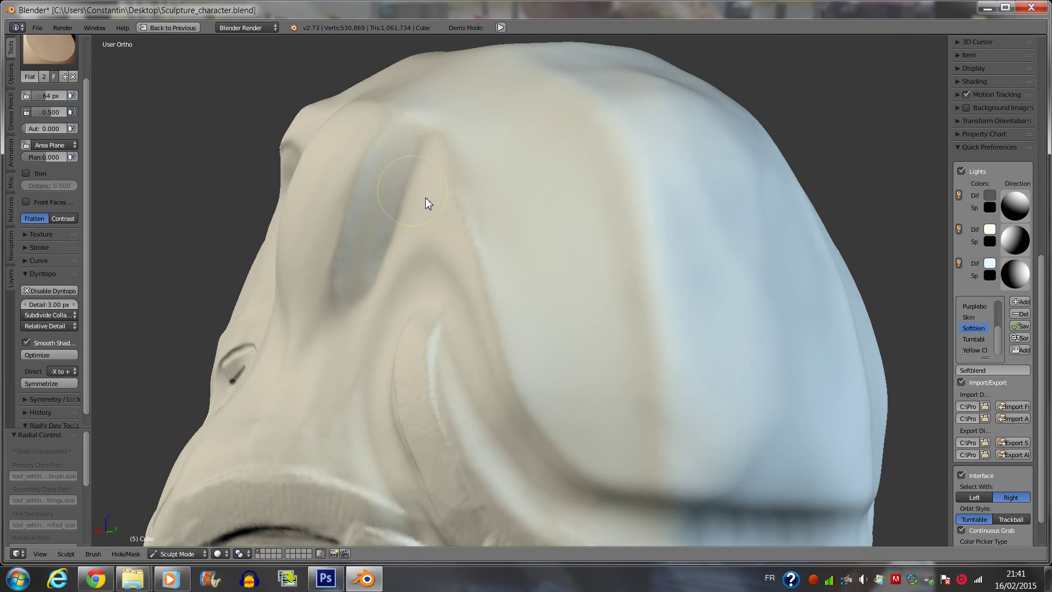
pyautogui.scroll(3, 425, 198)
pyautogui.moveTo(530, 430); pyautogui.dragTo(664, 258, button='middle')
pyautogui.press('[')
pyautogui.press('[')
pyautogui.moveTo(846, 293); pyautogui.dragTo(834, 303)
pyautogui.scroll(-1, 834, 304)
# Smooth the top of the head and shrink the brush to 71 px.
pyautogui.press('s')
pyautogui.scroll(-3, 788, 190)
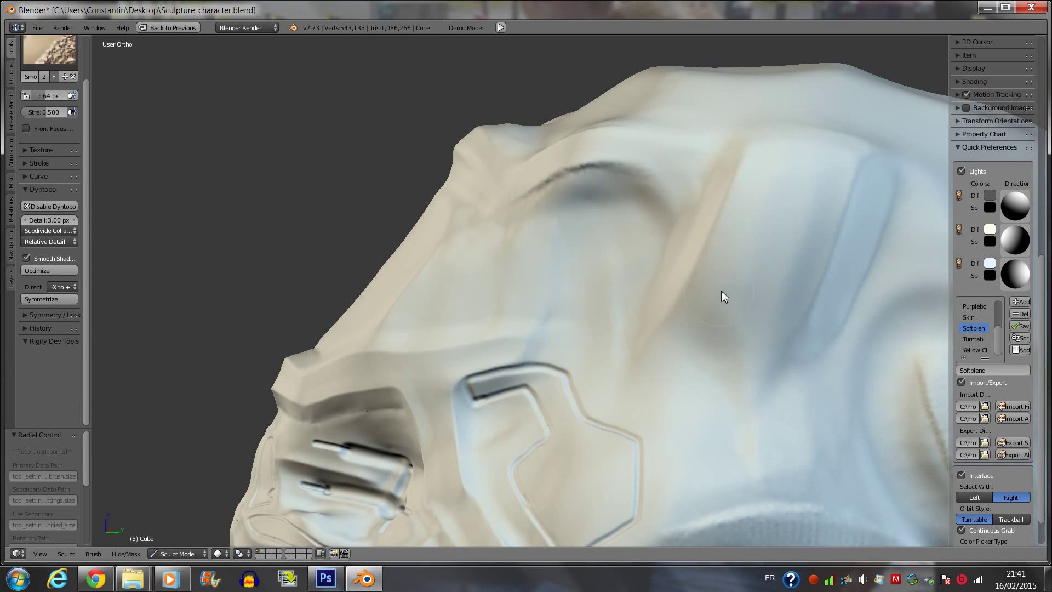
pyautogui.moveTo(721, 291); pyautogui.dragTo(519, 322, button='middle')
pyautogui.scroll(2, 526, 197)
pyautogui.moveTo(527, 196)
pyautogui.mouseDown(button='middle')
pyautogui.moveTo(634, 287)
pyautogui.moveTo(489, 347)
pyautogui.moveTo(713, 278)
pyautogui.moveTo(566, 361)
pyautogui.moveTo(616, 319)
pyautogui.moveTo(648, 384)
pyautogui.mouseUp(button='middle')
pyautogui.press('[')
pyautogui.press('[')
pyautogui.press('[')
# Save the sculpt, then draw a long raised stroke down the forehead.
pyautogui.hotkey('ctrl', 's')
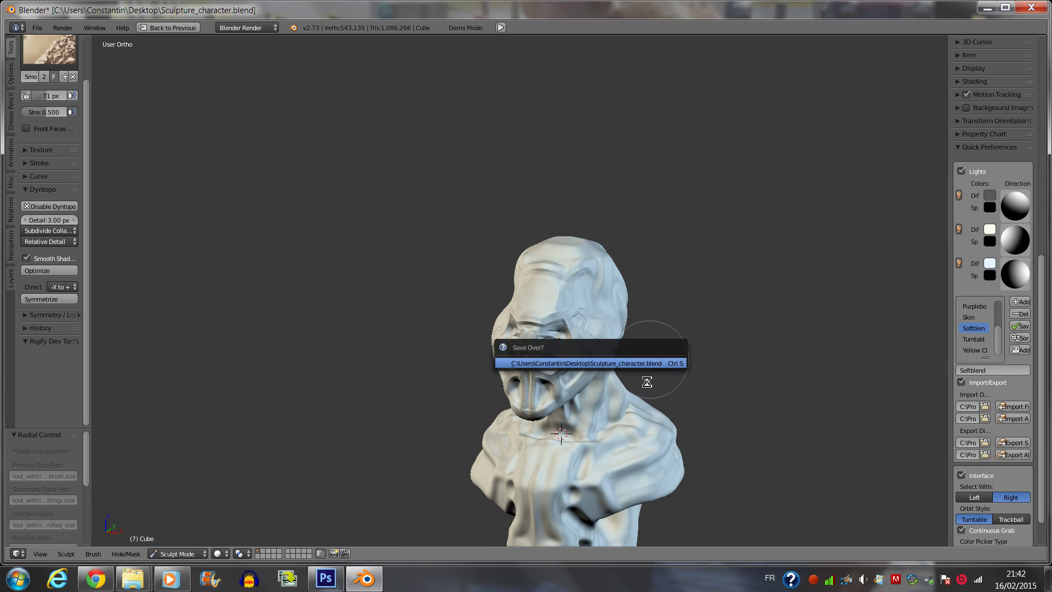
pyautogui.moveTo(722, 288); pyautogui.dragTo(476, 277, button='middle')
pyautogui.scroll(3, 445, 263)
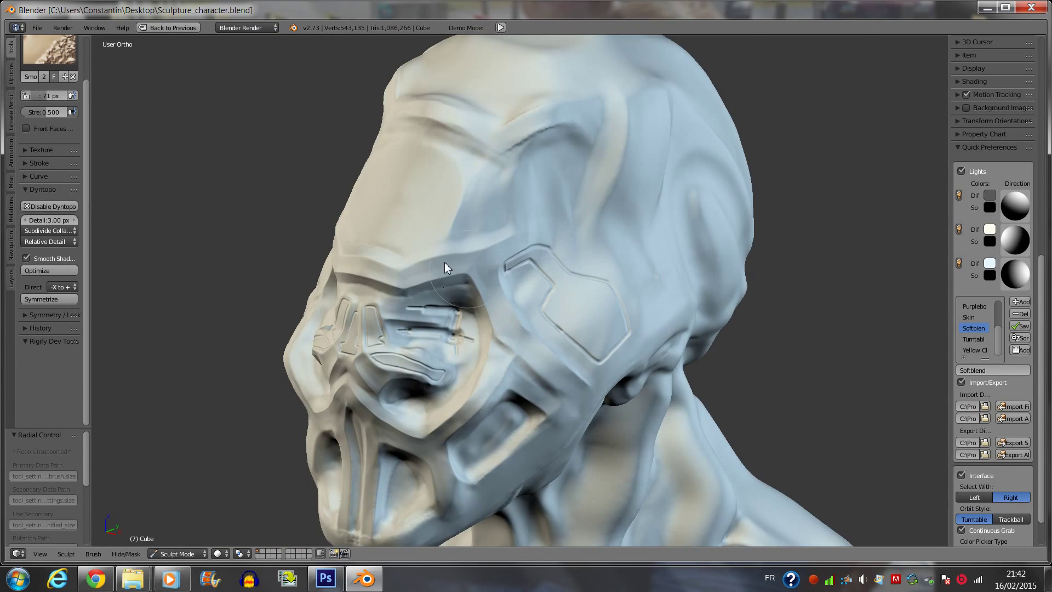
pyautogui.hotkey('shift', 'c')
pyautogui.scroll(3, 371, 174)
pyautogui.scroll(2, 371, 174)
pyautogui.press('d')
pyautogui.moveTo(222, 82)
pyautogui.mouseDown()
pyautogui.moveTo(434, 100)
pyautogui.moveTo(394, 444)
pyautogui.moveTo(351, 427)
pyautogui.mouseUp()
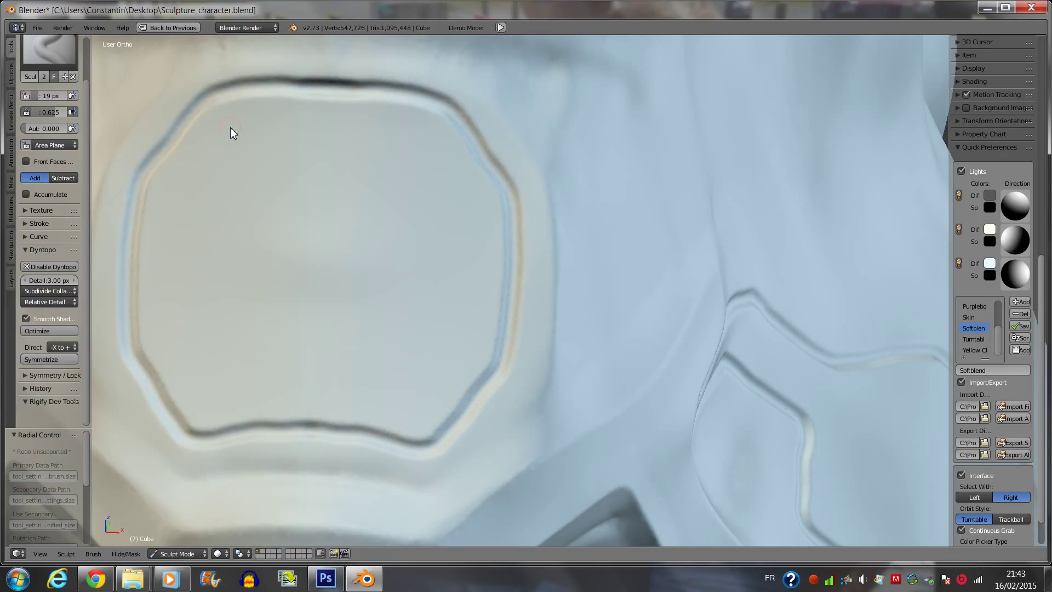
# Stud the face panel with five mirrored rivets, a Y-shaped crease and a bump.
pyautogui.click(230, 128)
pyautogui.click(228, 387)
pyautogui.click(186, 311)
pyautogui.click(184, 225)
pyautogui.click(199, 169)
pyautogui.moveTo(199, 170); pyautogui.dragTo(277, 298)
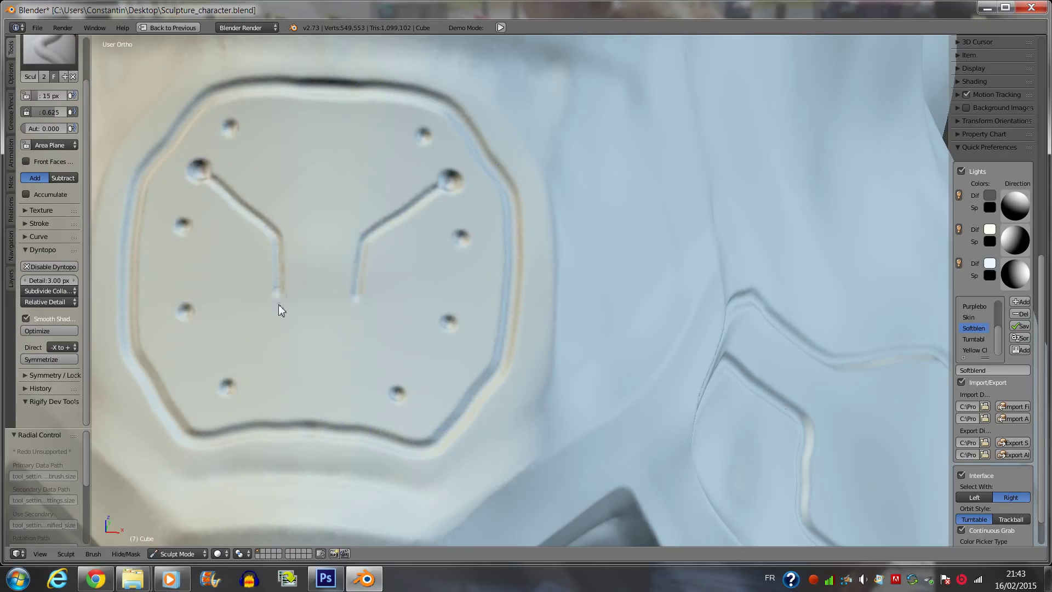
pyautogui.scroll(-5, 279, 304)
pyautogui.scroll(5, 480, 324)
pyautogui.press('f')
pyautogui.click(258, 355)
# Add mirrored rivet dots to further armour plates, including one at a plate's base.
pyautogui.moveTo(239, 310)
pyautogui.mouseDown(button='middle')
pyautogui.moveTo(309, 252)
pyautogui.moveTo(249, 290)
pyautogui.moveTo(163, 288)
pyautogui.mouseUp(button='middle')
pyautogui.click(300, 279)
pyautogui.moveTo(492, 334)
pyautogui.mouseDown(button='middle')
pyautogui.moveTo(309, 312)
pyautogui.moveTo(411, 285)
pyautogui.mouseUp(button='middle')
pyautogui.click(409, 282)
pyautogui.click(380, 395)
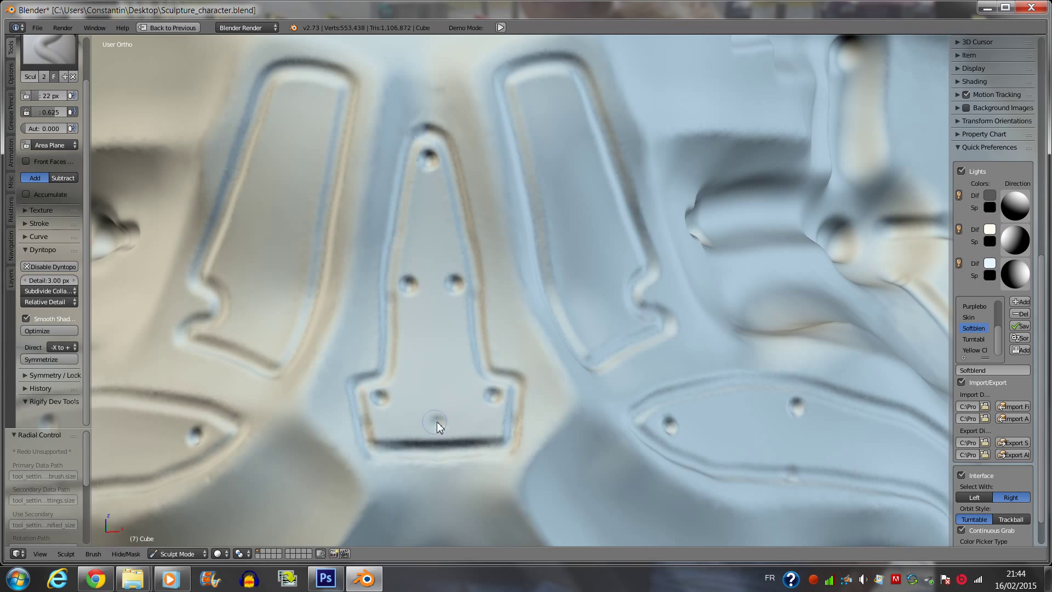
pyautogui.click(436, 421)
pyautogui.moveTo(437, 422); pyautogui.dragTo(409, 248, button='middle')
pyautogui.scroll(-4, 446, 327)
pyautogui.scroll(6, 402, 213)
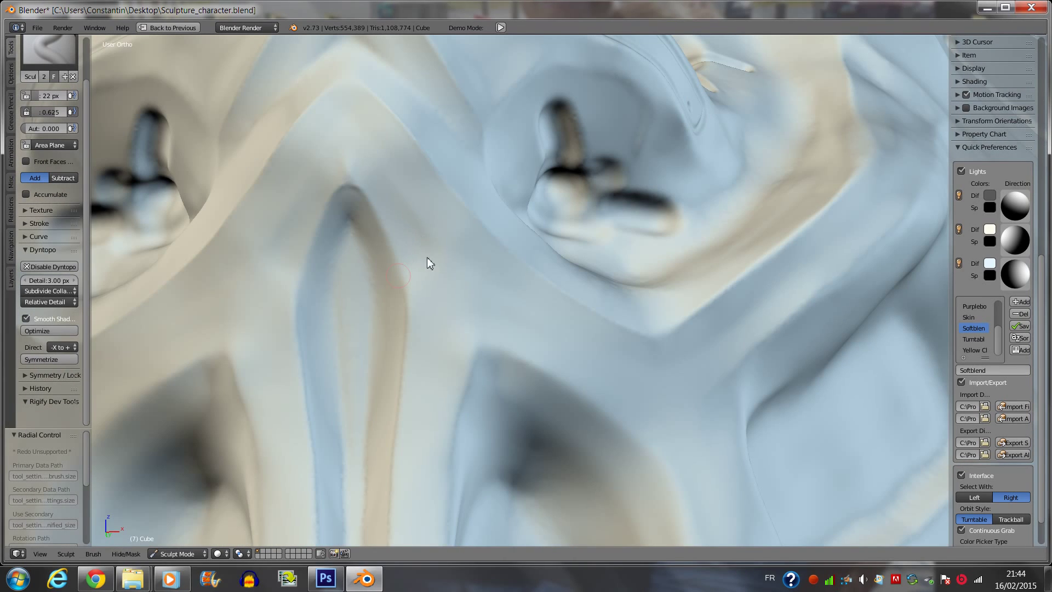
# Carve mirrored crenellated grooves around the peak and down the armour, outlining the tube edges.
pyautogui.moveTo(352, 133); pyautogui.dragTo(424, 228)
pyautogui.moveTo(425, 227)
pyautogui.mouseDown(button='middle')
pyautogui.moveTo(229, 246)
pyautogui.moveTo(517, 272)
pyautogui.moveTo(468, 172)
pyautogui.mouseUp(button='middle')
pyautogui.moveTo(468, 173); pyautogui.dragTo(476, 394)
pyautogui.moveTo(477, 394)
pyautogui.mouseDown(button='middle')
pyautogui.moveTo(368, 252)
pyautogui.moveTo(427, 375)
pyautogui.moveTo(370, 401)
pyautogui.moveTo(412, 445)
pyautogui.moveTo(388, 456)
pyautogui.mouseUp(button='middle')
pyautogui.moveTo(388, 457); pyautogui.dragTo(518, 366)
pyautogui.scroll(4, 405, 303)
pyautogui.moveTo(405, 303)
pyautogui.mouseDown()
pyautogui.moveTo(671, 360)
pyautogui.moveTo(806, 174)
pyautogui.moveTo(596, 195)
pyautogui.moveTo(250, 284)
pyautogui.mouseUp()
# Carve further grooves and small strokes along other armour plates.
pyautogui.moveTo(251, 284); pyautogui.dragTo(558, 201, button='middle')
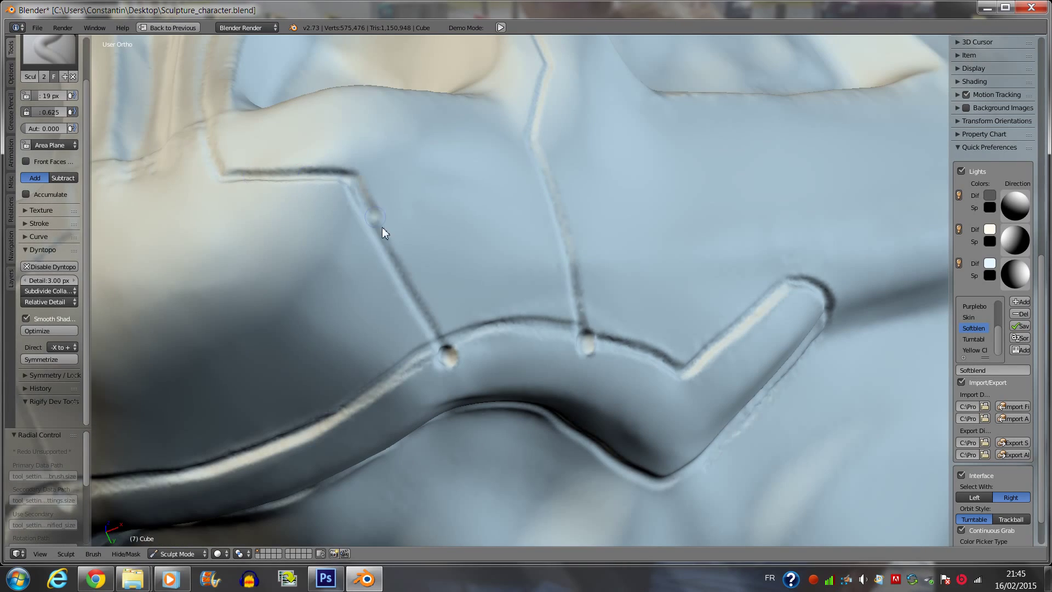
pyautogui.moveTo(382, 227); pyautogui.dragTo(444, 345)
pyautogui.scroll(3, 444, 345)
pyautogui.moveTo(535, 253); pyautogui.dragTo(511, 349, button='middle')
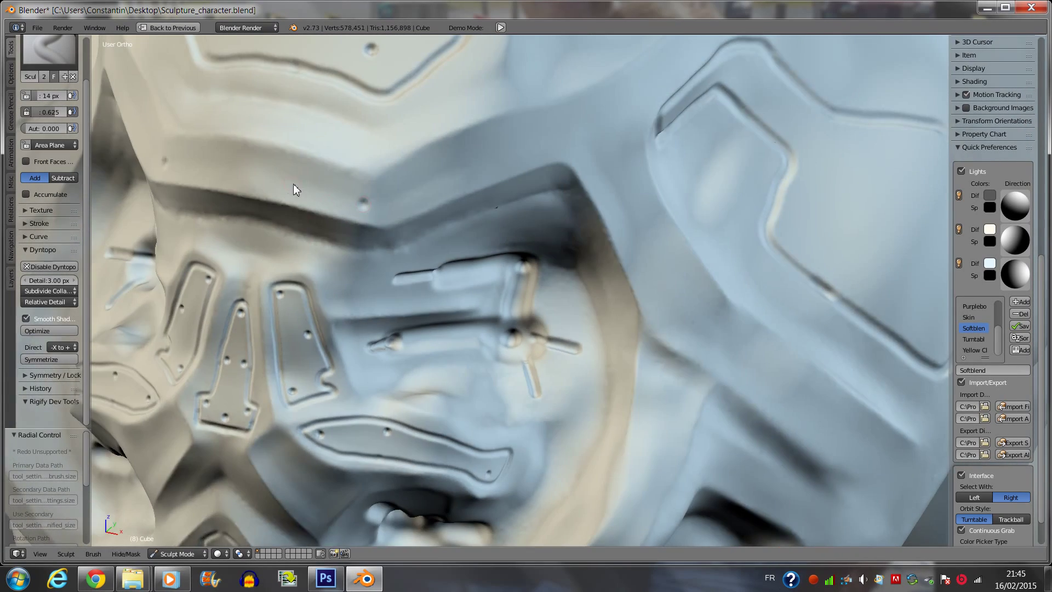
pyautogui.moveTo(294, 190)
pyautogui.mouseDown(button='middle')
pyautogui.moveTo(514, 265)
pyautogui.moveTo(503, 325)
pyautogui.moveTo(652, 240)
pyautogui.moveTo(523, 391)
pyautogui.moveTo(563, 390)
pyautogui.moveTo(326, 342)
pyautogui.mouseUp(button='middle')
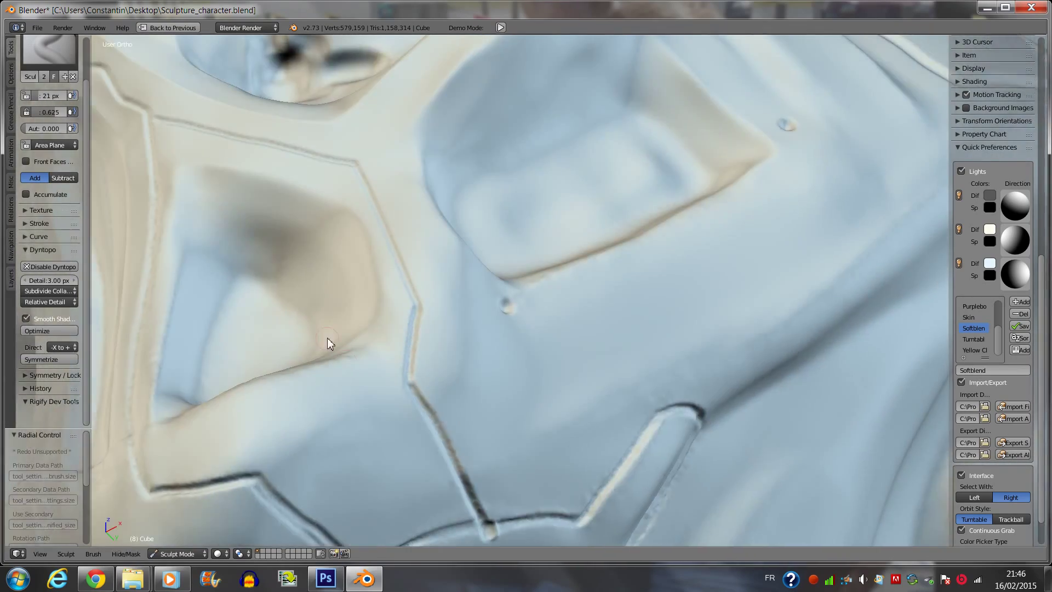
pyautogui.scroll(-5, 386, 336)
pyautogui.scroll(5, 467, 386)
# Sharpen the armour panel edges with the Pinch brush at 56 px.
pyautogui.click(48, 50)
pyautogui.click(218, 141)
pyautogui.moveTo(442, 335); pyautogui.dragTo(396, 297, button='middle')
pyautogui.click(466, 169)
pyautogui.moveTo(733, 254)
pyautogui.mouseDown(button='middle')
pyautogui.moveTo(596, 154)
pyautogui.moveTo(438, 210)
pyautogui.moveTo(430, 80)
pyautogui.moveTo(479, 182)
pyautogui.moveTo(548, 236)
pyautogui.moveTo(506, 179)
pyautogui.moveTo(527, 218)
pyautogui.moveTo(573, 177)
pyautogui.moveTo(786, 207)
pyautogui.moveTo(606, 202)
pyautogui.mouseUp(button='middle')
# Pinch the head armour edges sharper from an upper front view.
pyautogui.moveTo(799, 241)
pyautogui.mouseDown(button='middle')
pyautogui.moveTo(731, 359)
pyautogui.moveTo(736, 343)
pyautogui.mouseUp(button='middle')
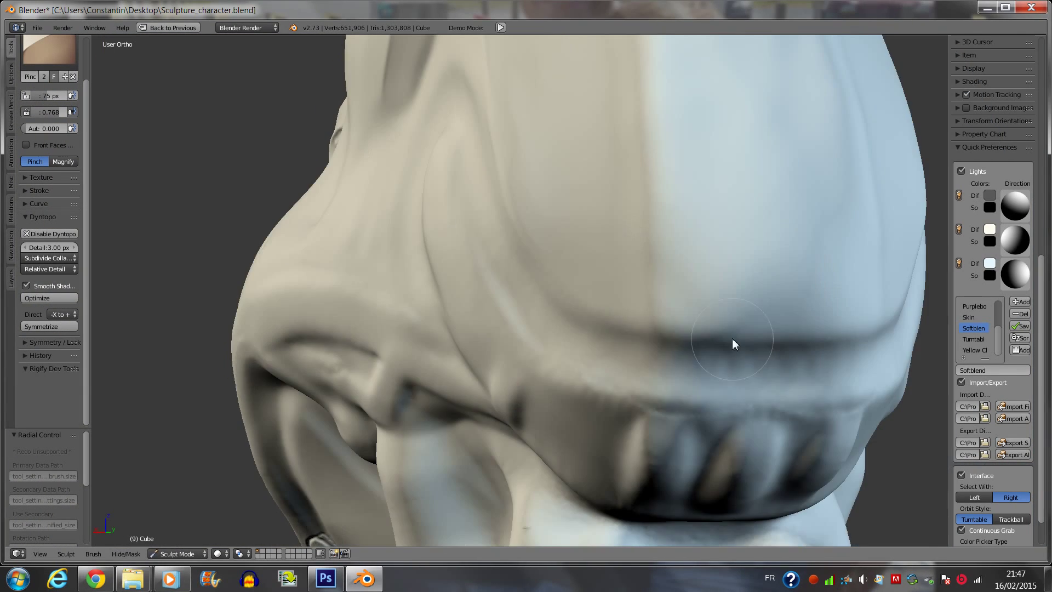
pyautogui.scroll(2, 602, 329)
pyautogui.moveTo(475, 316); pyautogui.dragTo(578, 451, button='middle')
pyautogui.moveTo(542, 137)
pyautogui.mouseDown(button='middle')
pyautogui.moveTo(535, 162)
pyautogui.moveTo(575, 386)
pyautogui.moveTo(487, 169)
pyautogui.mouseUp(button='middle')
# Flatten the back of the head with the Flatten brush, then shrink it to 66 px.
pyautogui.click(49, 50)
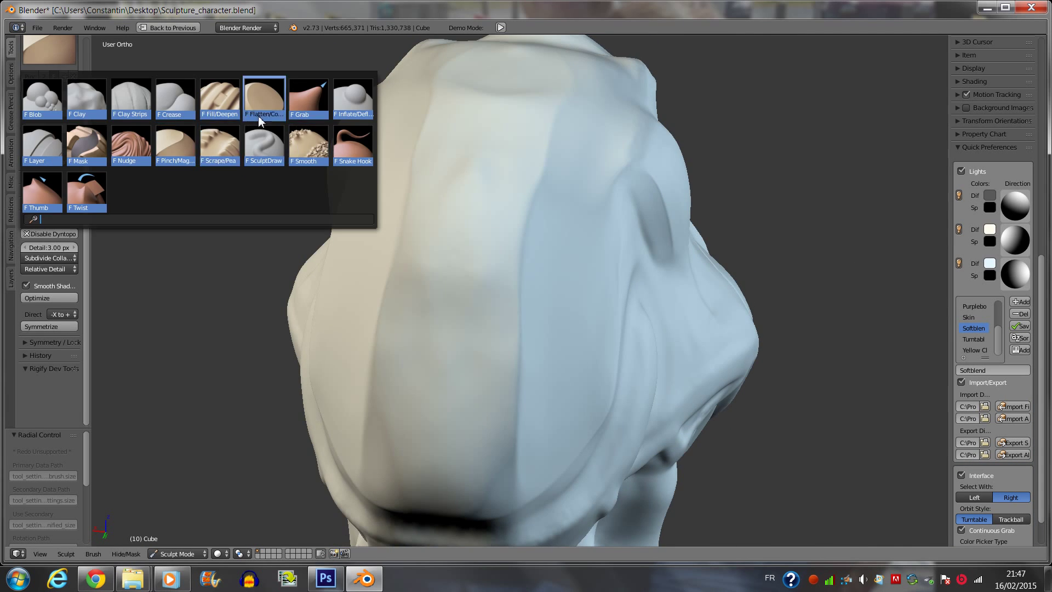
pyautogui.click(258, 116)
pyautogui.scroll(2, 473, 237)
pyautogui.moveTo(472, 238); pyautogui.dragTo(349, 322, button='middle')
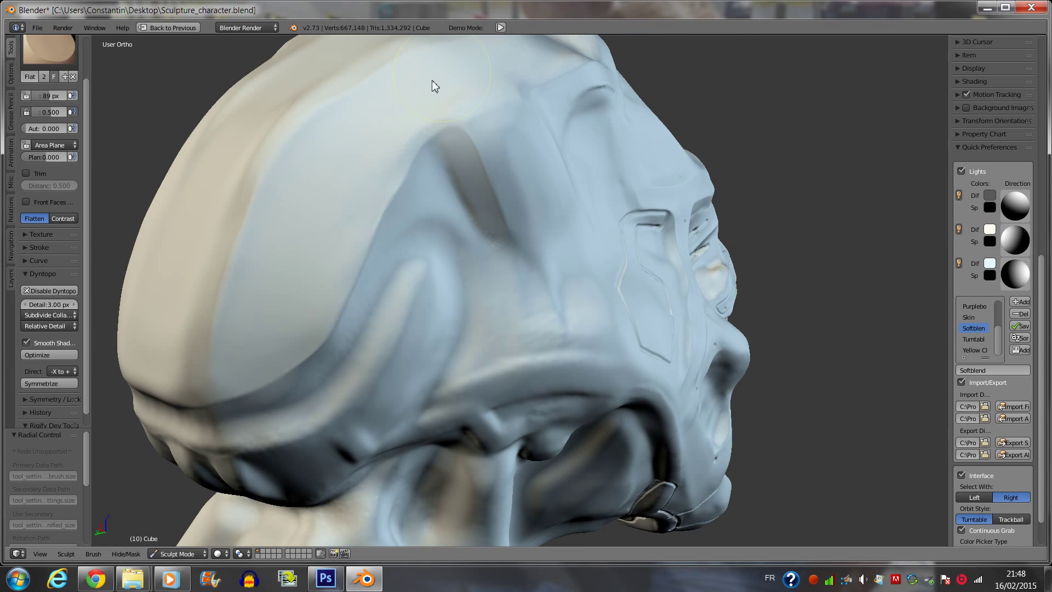
pyautogui.moveTo(432, 80); pyautogui.dragTo(440, 171, button='middle')
pyautogui.press('f')
pyautogui.click(506, 214)
pyautogui.scroll(-2, 505, 215)
pyautogui.moveTo(484, 290); pyautogui.dragTo(300, 165)
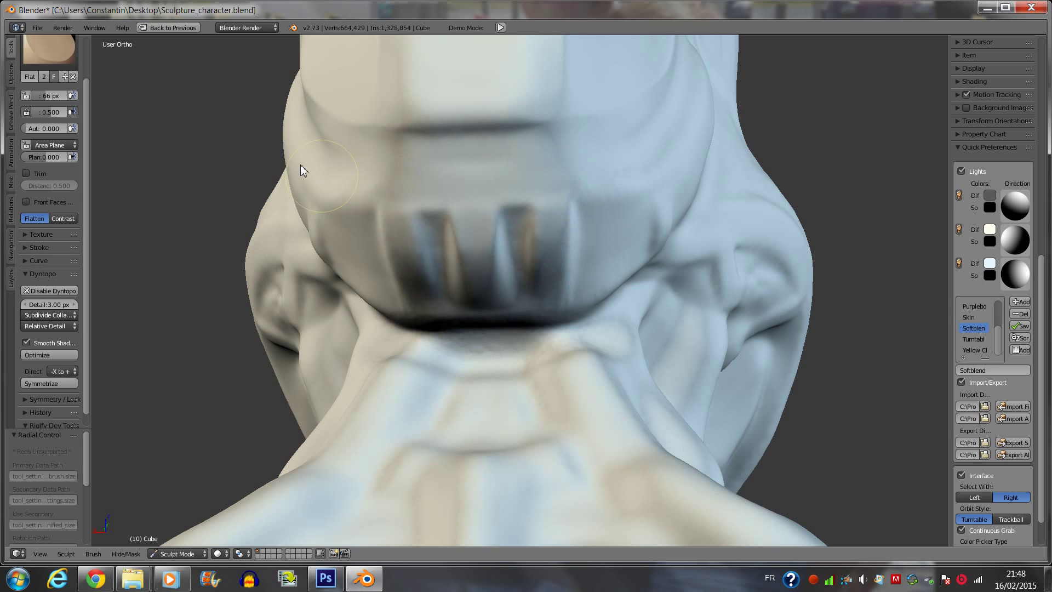
# Pinch the side of the head and the mask's armour edge sharper with a smaller brush.
pyautogui.press('p')
pyautogui.moveTo(300, 165); pyautogui.dragTo(546, 128, button='middle')
pyautogui.press('f')
pyautogui.click(517, 169)
pyautogui.moveTo(595, 256); pyautogui.dragTo(671, 298)
pyautogui.moveTo(672, 298)
pyautogui.mouseDown(button='middle')
pyautogui.moveTo(612, 134)
pyautogui.moveTo(560, 330)
pyautogui.mouseUp(button='middle')
pyautogui.scroll(2, 560, 330)
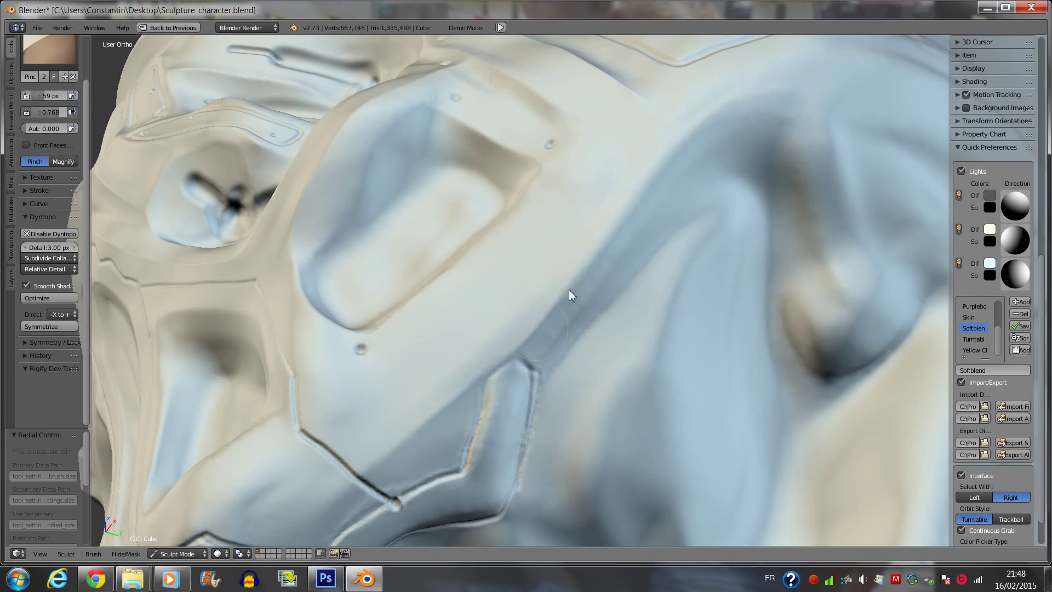
# Flatten the mask armour, eye socket and brow at 66 px, plus another bust area.
pyautogui.hotkey('shift', 't')
pyautogui.moveTo(524, 307); pyautogui.dragTo(440, 383)
pyautogui.moveTo(545, 189)
pyautogui.mouseDown(button='middle')
pyautogui.moveTo(435, 364)
pyautogui.moveTo(355, 196)
pyautogui.moveTo(474, 165)
pyautogui.mouseUp(button='middle')
pyautogui.moveTo(475, 164); pyautogui.dragTo(595, 219)
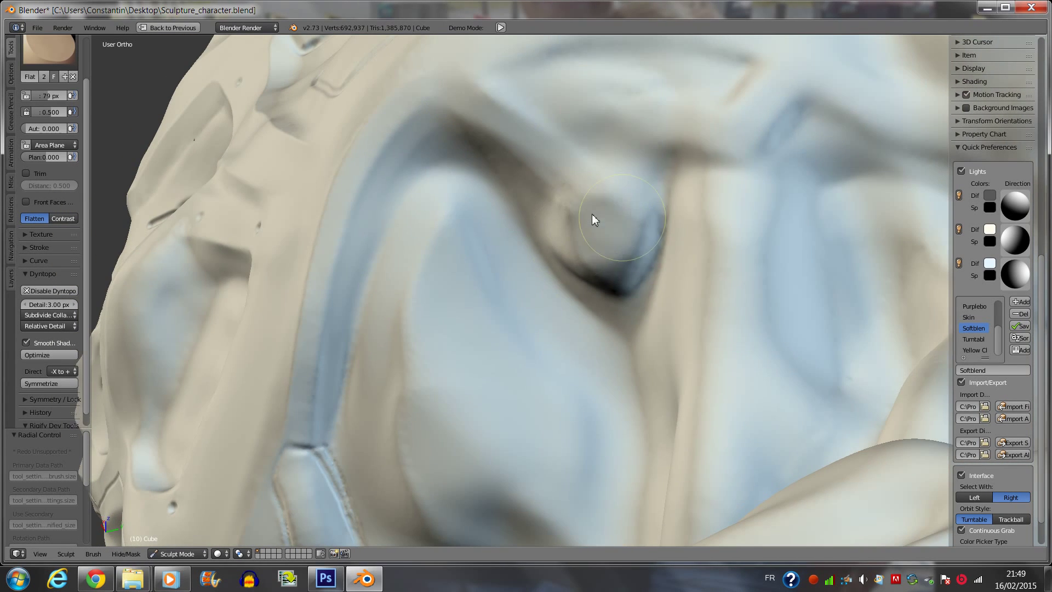
pyautogui.moveTo(594, 220); pyautogui.dragTo(564, 291, button='middle')
pyautogui.press('f')
pyautogui.click(708, 222)
pyautogui.moveTo(708, 216)
pyautogui.mouseDown()
pyautogui.moveTo(419, 148)
pyautogui.moveTo(755, 171)
pyautogui.mouseUp()
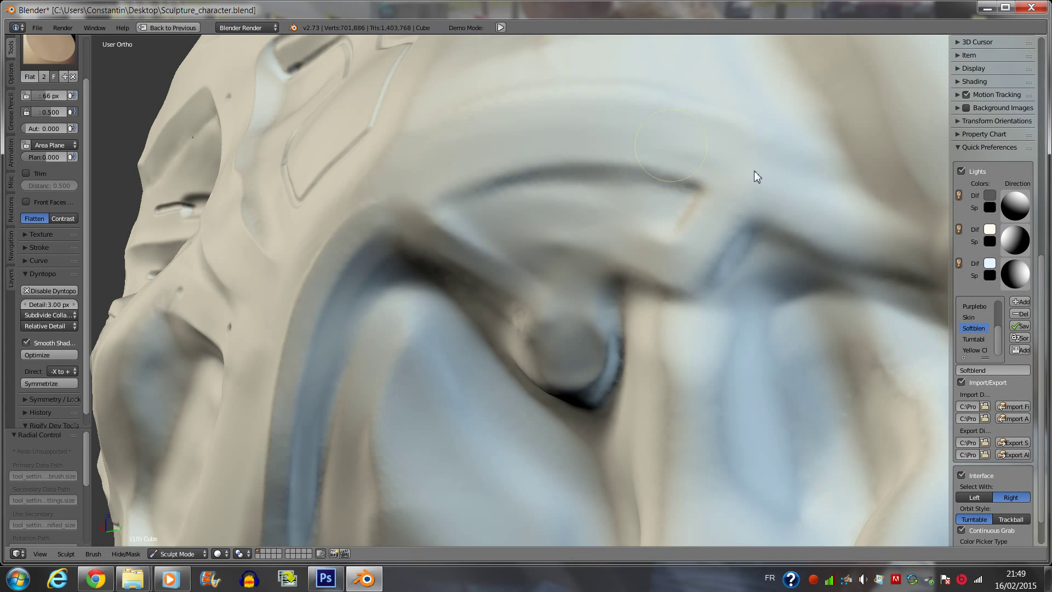
pyautogui.moveTo(755, 171); pyautogui.dragTo(556, 249, button='middle')
pyautogui.moveTo(649, 283); pyautogui.dragTo(611, 244, button='middle')
pyautogui.moveTo(610, 245); pyautogui.dragTo(630, 257)
pyautogui.scroll(-5, 704, 301)
pyautogui.scroll(3, 565, 279)
# Scrape a flat plane into the neck, then flatten it and smooth the back of the bust.
pyautogui.click(49, 50)
pyautogui.click(220, 146)
pyautogui.moveTo(602, 302)
pyautogui.mouseDown(button='middle')
pyautogui.moveTo(496, 336)
pyautogui.moveTo(504, 376)
pyautogui.mouseUp(button='middle')
pyautogui.scroll(2, 498, 425)
pyautogui.moveTo(498, 424); pyautogui.dragTo(515, 410)
pyautogui.moveTo(516, 411)
pyautogui.mouseDown(button='middle')
pyautogui.moveTo(583, 348)
pyautogui.moveTo(645, 372)
pyautogui.mouseUp(button='middle')
pyautogui.hotkey('shift', 't')
pyautogui.moveTo(593, 451); pyautogui.dragTo(661, 387)
pyautogui.press('s')
pyautogui.moveTo(469, 436)
pyautogui.mouseDown(button='middle')
pyautogui.moveTo(571, 382)
pyautogui.moveTo(467, 218)
pyautogui.mouseUp(button='middle')
# Scrape further flat planes into the neck with the Scrape brush.
pyautogui.scroll(3, 466, 218)
pyautogui.click(49, 50)
pyautogui.click(220, 145)
pyautogui.moveTo(529, 174); pyautogui.dragTo(469, 157)
pyautogui.moveTo(469, 157)
pyautogui.mouseDown(button='middle')
pyautogui.moveTo(631, 163)
pyautogui.moveTo(609, 353)
pyautogui.moveTo(573, 230)
pyautogui.mouseUp(button='middle')
# Scrape planes into the neck and shoulders, enlarging the brush to 90 px.
pyautogui.moveTo(573, 229); pyautogui.dragTo(545, 334)
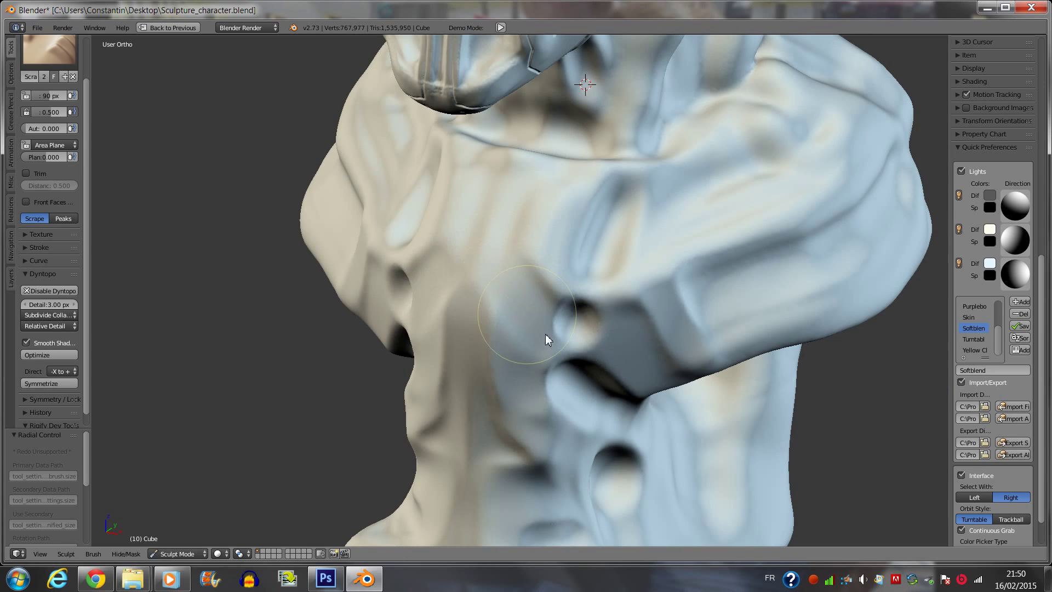
pyautogui.moveTo(544, 334); pyautogui.dragTo(475, 378, button='middle')
pyautogui.press('f')
pyautogui.click(488, 379)
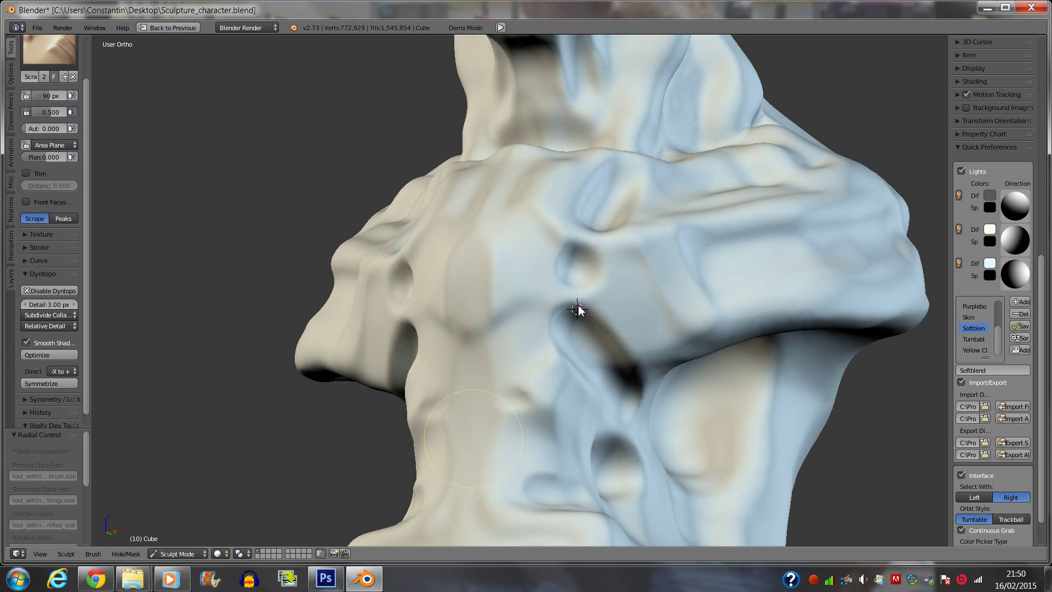
pyautogui.moveTo(576, 305)
pyautogui.keyDown('alt'); pyautogui.mouseDown()
pyautogui.moveTo(540, 349)
pyautogui.moveTo(461, 365)
pyautogui.moveTo(704, 298)
pyautogui.moveTo(786, 254)
pyautogui.moveTo(471, 271)
pyautogui.moveTo(557, 313)
pyautogui.moveTo(554, 231)
pyautogui.moveTo(540, 301)
pyautogui.moveTo(746, 307)
pyautogui.moveTo(592, 301)
pyautogui.moveTo(765, 216)
pyautogui.moveTo(603, 221)
pyautogui.moveTo(570, 190)
pyautogui.moveTo(517, 188)
pyautogui.moveTo(529, 282)
pyautogui.moveTo(556, 301)
pyautogui.moveTo(609, 269)
pyautogui.moveTo(573, 229)
pyautogui.moveTo(628, 237)
pyautogui.moveTo(662, 137)
pyautogui.moveTo(471, 302)
pyautogui.moveTo(751, 357)
pyautogui.moveTo(698, 463)
pyautogui.moveTo(528, 259)
pyautogui.moveTo(551, 316)
pyautogui.moveTo(572, 295)
pyautogui.moveTo(602, 304)
pyautogui.mouseUp(); pyautogui.keyUp('alt')
# Pinch plate edges across the chest, shoulders and back, then select Flatten and view the front.
pyautogui.press('p')
pyautogui.press('space')
pyautogui.click(219, 145)
pyautogui.scroll(-5, 602, 298)
pyautogui.press('space')
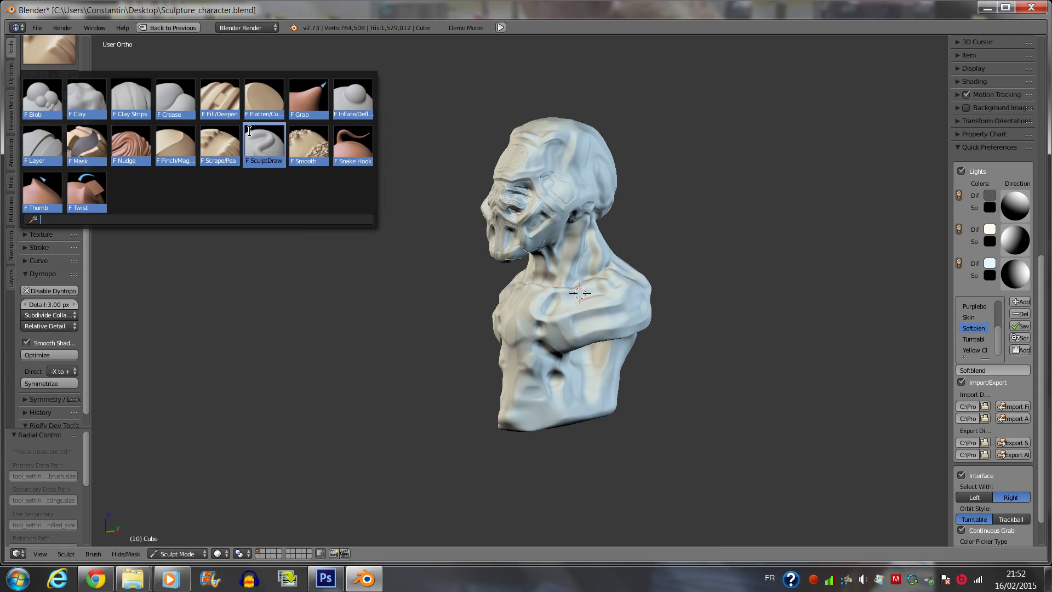
pyautogui.click(220, 146)
pyautogui.keyDown('alt'); pyautogui.moveTo(599, 357); pyautogui.dragTo(537, 201); pyautogui.keyUp('alt')
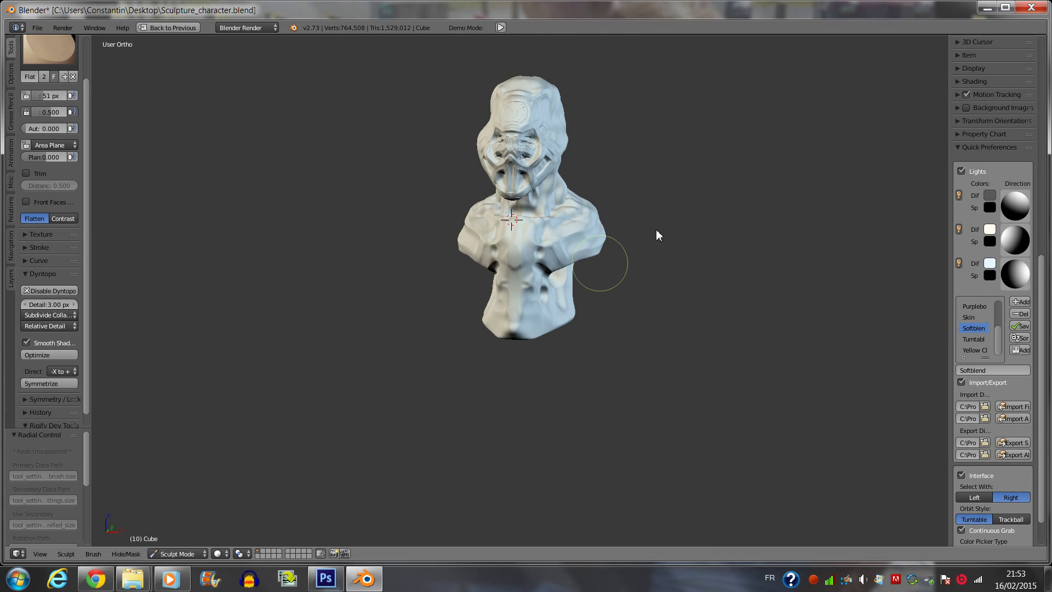
pyautogui.scroll(5, 655, 229)
# Pinch the chest forms sharper with an 82 px Pinch brush, then resize it to 60 px.
pyautogui.scroll(4, 612, 311)
pyautogui.press('f')
pyautogui.click(523, 197)
pyautogui.press('p')
pyautogui.moveTo(499, 179)
pyautogui.keyDown('alt'); pyautogui.mouseDown()
pyautogui.moveTo(511, 168)
pyautogui.moveTo(495, 92)
pyautogui.moveTo(541, 271)
pyautogui.mouseUp(); pyautogui.keyUp('alt')
pyautogui.press('f')
pyautogui.click(484, 81)
# From a frontal view, pinch the chest and shoulder edges with a 72 px brush.
pyautogui.moveTo(576, 321)
pyautogui.keyDown('alt'); pyautogui.mouseDown()
pyautogui.moveTo(519, 298)
pyautogui.moveTo(635, 362)
pyautogui.mouseUp(); pyautogui.keyUp('alt')
pyautogui.press('f')
pyautogui.click(647, 249)
pyautogui.moveTo(647, 248)
pyautogui.keyDown('alt'); pyautogui.mouseDown()
pyautogui.moveTo(692, 218)
pyautogui.moveTo(723, 222)
pyautogui.moveTo(706, 179)
pyautogui.moveTo(633, 132)
pyautogui.moveTo(685, 122)
pyautogui.moveTo(780, 205)
pyautogui.moveTo(673, 160)
pyautogui.moveTo(617, 181)
pyautogui.mouseUp(); pyautogui.keyUp('alt')
# Switch to a smaller Clay brush and build up clay on the front of the neck.
pyautogui.moveTo(739, 201)
pyautogui.mouseDown(button='middle')
pyautogui.moveTo(602, 252)
pyautogui.moveTo(624, 181)
pyautogui.moveTo(574, 131)
pyautogui.moveTo(531, 134)
pyautogui.moveTo(772, 158)
pyautogui.mouseUp(button='middle')
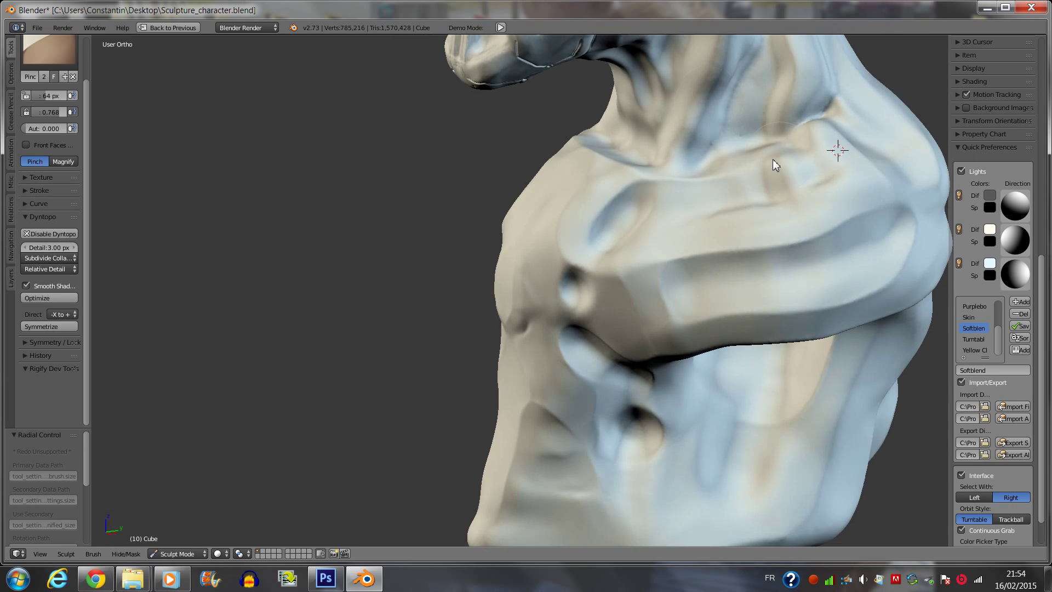
pyautogui.scroll(-5, 706, 250)
pyautogui.scroll(2, 569, 170)
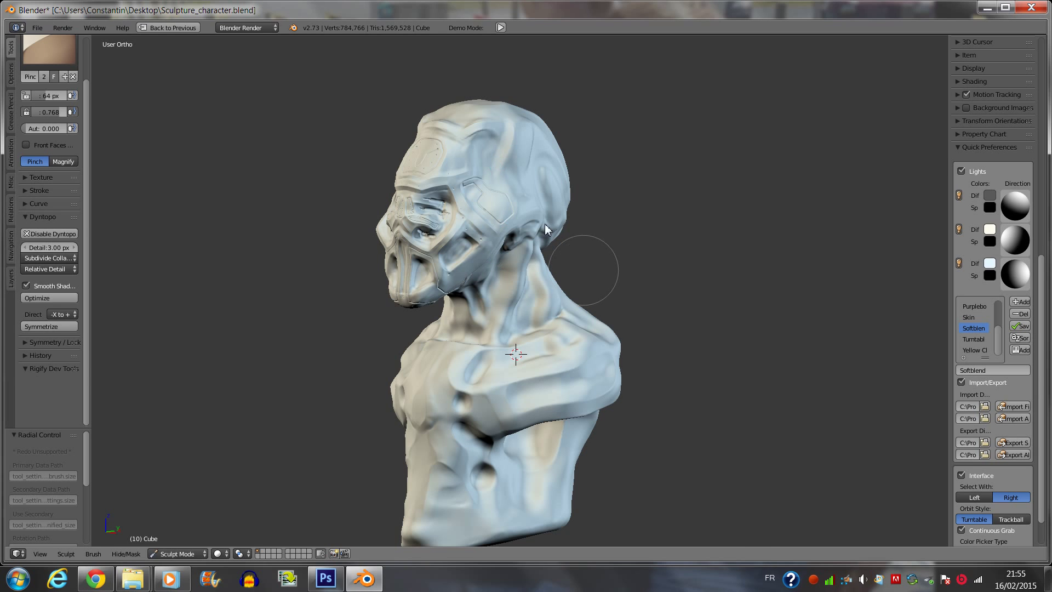
pyautogui.scroll(2, 600, 258)
pyautogui.click(49, 56)
pyautogui.click(94, 95)
pyautogui.scroll(3, 427, 305)
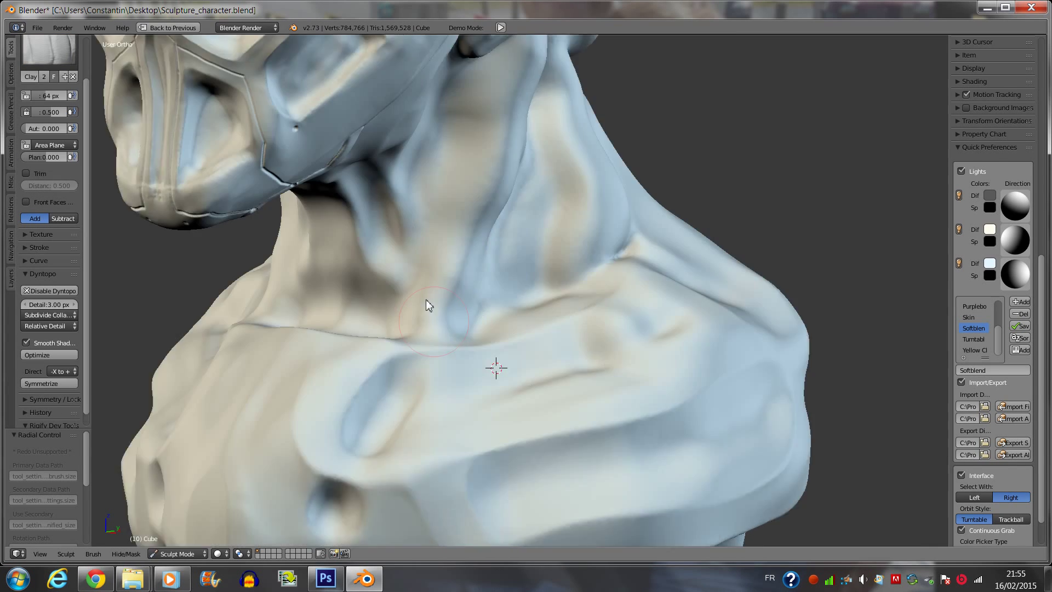
pyautogui.scroll(2, 460, 351)
pyautogui.click(460, 347)
pyautogui.moveTo(470, 364); pyautogui.dragTo(461, 238, button='middle')
pyautogui.moveTo(378, 208); pyautogui.dragTo(384, 276)
# Add more clay strokes along the neck muscles and the side of the neck.
pyautogui.scroll(1, 383, 275)
pyautogui.moveTo(405, 372)
pyautogui.mouseDown()
pyautogui.moveTo(401, 213)
pyautogui.moveTo(435, 367)
pyautogui.mouseUp()
pyautogui.moveTo(434, 367)
pyautogui.mouseDown(button='middle')
pyautogui.moveTo(516, 321)
pyautogui.moveTo(551, 232)
pyautogui.moveTo(472, 328)
pyautogui.mouseUp(button='middle')
pyautogui.moveTo(472, 323); pyautogui.dragTo(439, 314)
pyautogui.moveTo(438, 315)
pyautogui.mouseDown(button='middle')
pyautogui.moveTo(581, 325)
pyautogui.moveTo(644, 116)
pyautogui.moveTo(546, 101)
pyautogui.moveTo(535, 162)
pyautogui.mouseUp(button='middle')
# Smooth the surface near the eye and smooth away the crease line down the neck.
pyautogui.press('s')
pyautogui.moveTo(519, 171)
pyautogui.mouseDown()
pyautogui.moveTo(522, 70)
pyautogui.moveTo(479, 179)
pyautogui.moveTo(550, 181)
pyautogui.mouseUp()
pyautogui.click(49, 51)
pyautogui.click(298, 154)
pyautogui.moveTo(549, 182)
pyautogui.mouseDown(button='middle')
pyautogui.moveTo(301, 156)
pyautogui.moveTo(541, 123)
pyautogui.mouseUp(button='middle')
pyautogui.moveTo(542, 186)
pyautogui.mouseDown(button='middle')
pyautogui.moveTo(491, 273)
pyautogui.moveTo(604, 225)
pyautogui.mouseUp(button='middle')
pyautogui.moveTo(604, 225); pyautogui.dragTo(605, 291)
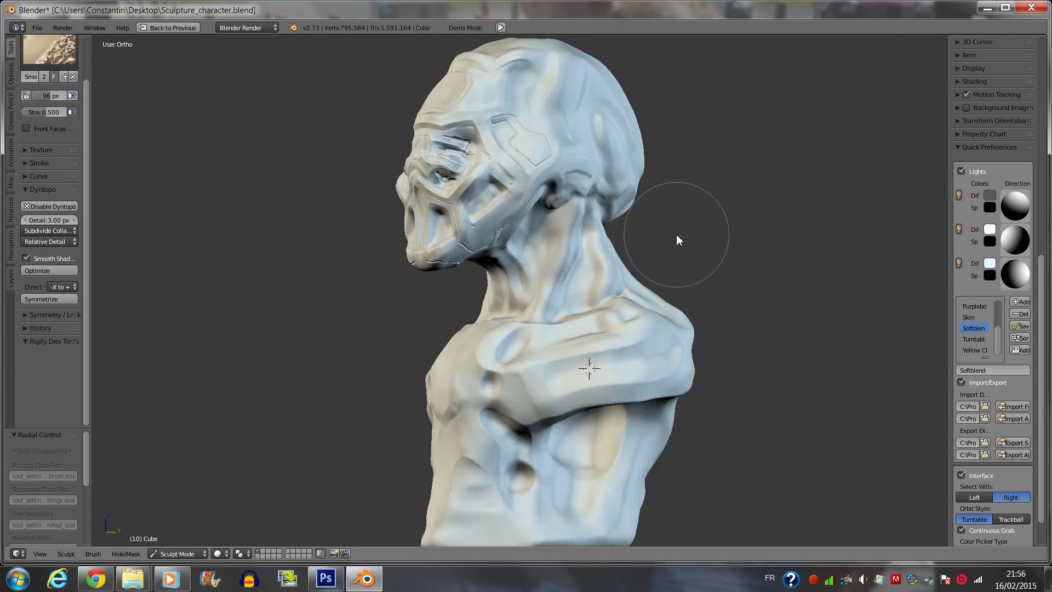
# Cycle between the Clay and Smooth brushes while orbiting to view under the jaw.
pyautogui.click(50, 49)
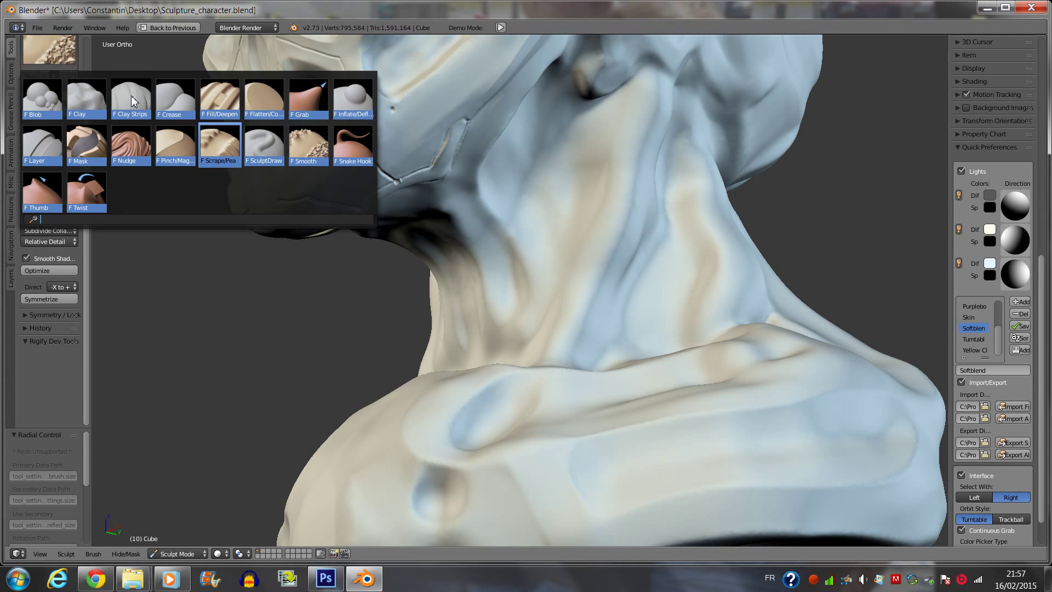
pyautogui.click(86, 99)
pyautogui.moveTo(299, 270)
pyautogui.mouseDown(button='middle')
pyautogui.moveTo(526, 213)
pyautogui.moveTo(655, 160)
pyautogui.mouseUp(button='middle')
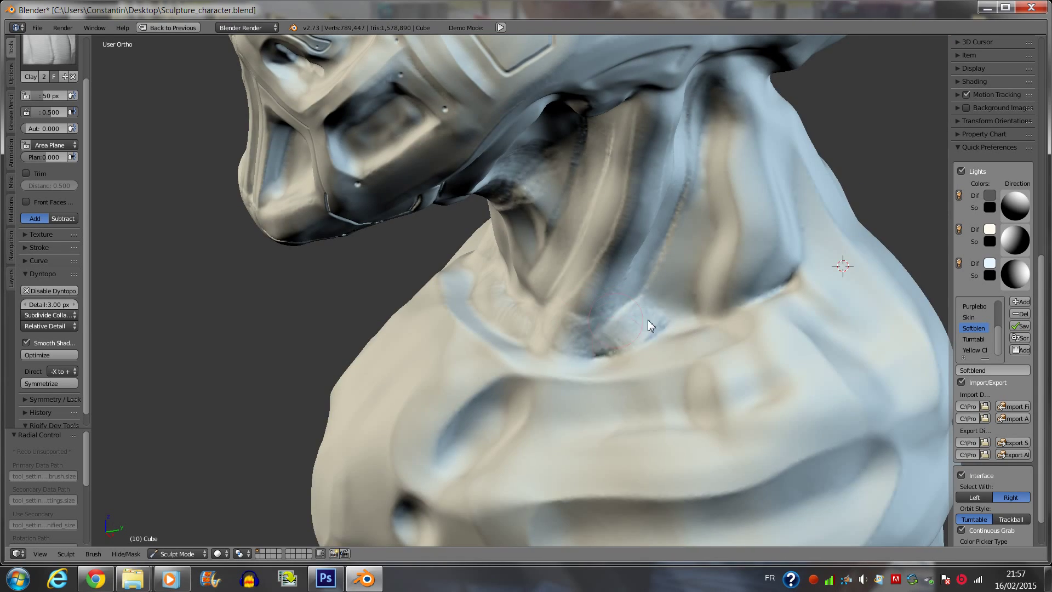
pyautogui.moveTo(648, 320); pyautogui.dragTo(549, 220, button='middle')
pyautogui.click(49, 49)
pyautogui.click(105, 146)
pyautogui.moveTo(635, 100)
pyautogui.mouseDown(button='middle')
pyautogui.moveTo(541, 237)
pyautogui.moveTo(749, 278)
pyautogui.moveTo(620, 119)
pyautogui.moveTo(365, 249)
pyautogui.moveTo(489, 318)
pyautogui.mouseUp(button='middle')
# Carve crease lines into the neck under the jaw, then zoom out to the whole bust.
pyautogui.hotkey('shift', 'c')
pyautogui.moveTo(490, 318)
pyautogui.mouseDown()
pyautogui.moveTo(716, 287)
pyautogui.moveTo(566, 354)
pyautogui.mouseUp()
pyautogui.moveTo(566, 354)
pyautogui.mouseDown(button='middle')
pyautogui.moveTo(746, 345)
pyautogui.moveTo(714, 187)
pyautogui.mouseUp(button='middle')
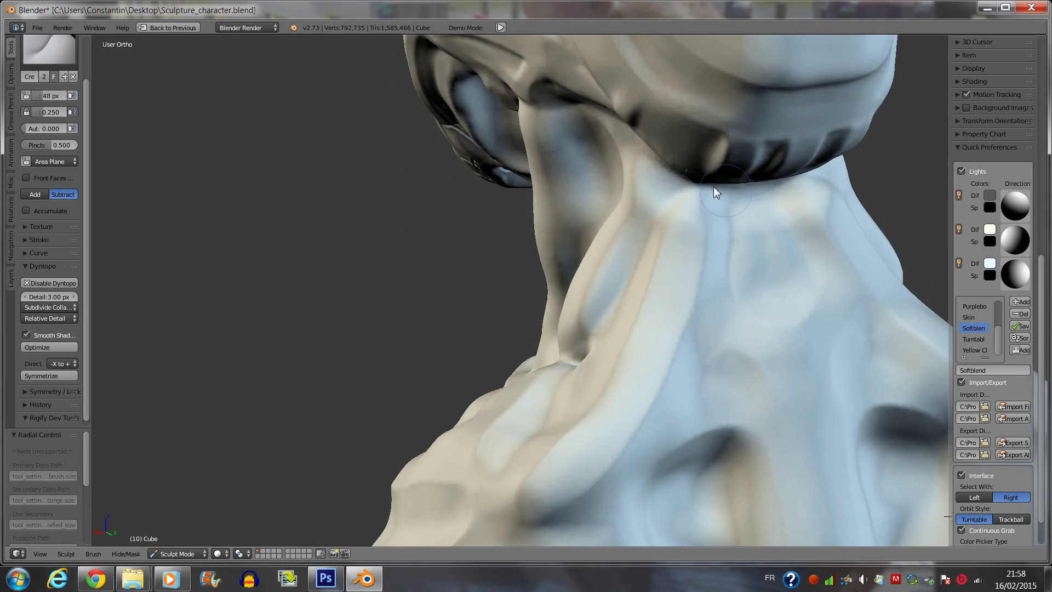
pyautogui.scroll(-8, 767, 280)
pyautogui.moveTo(767, 279); pyautogui.dragTo(561, 312, button='middle')
pyautogui.scroll(6, 562, 313)
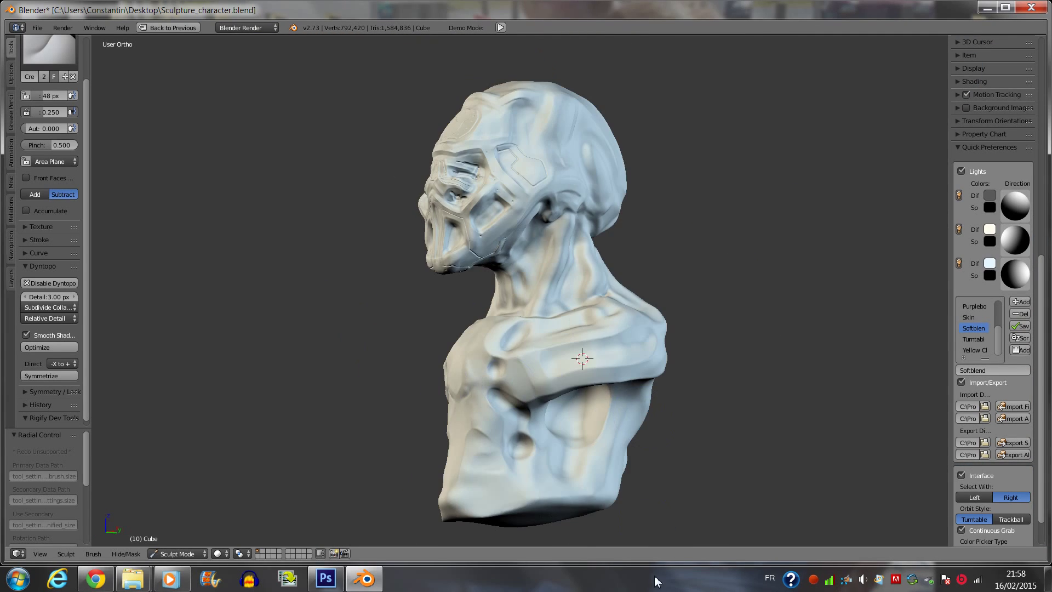